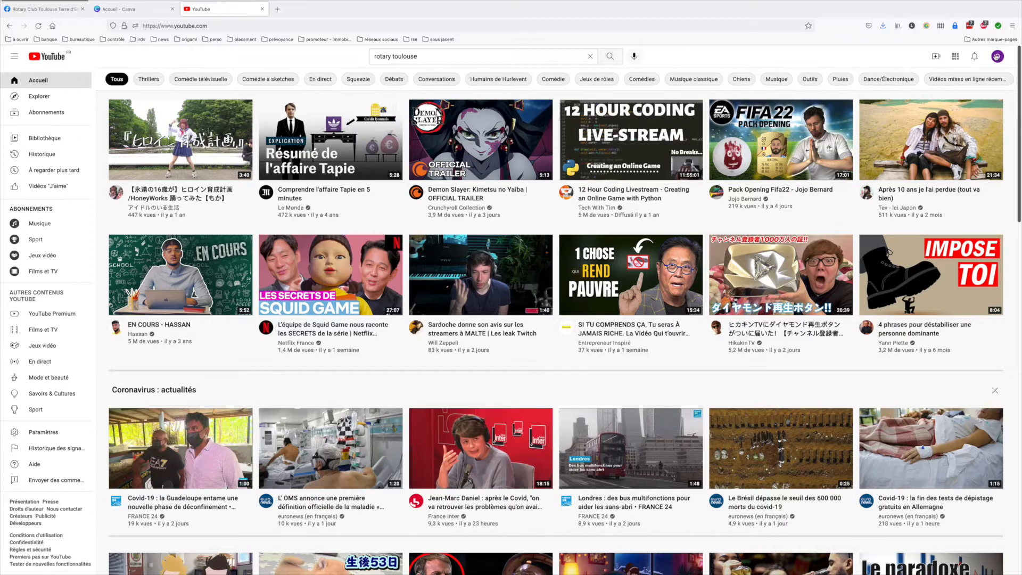
Start creating a YouTube channel and set its name to "Rotary Club Test"
left_click(996, 57)
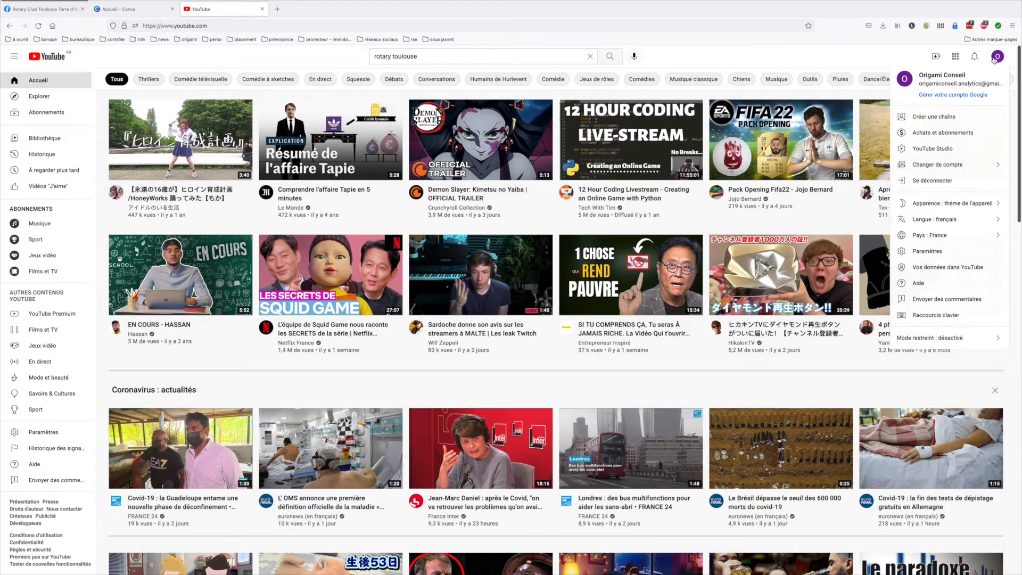
left_click(936, 119)
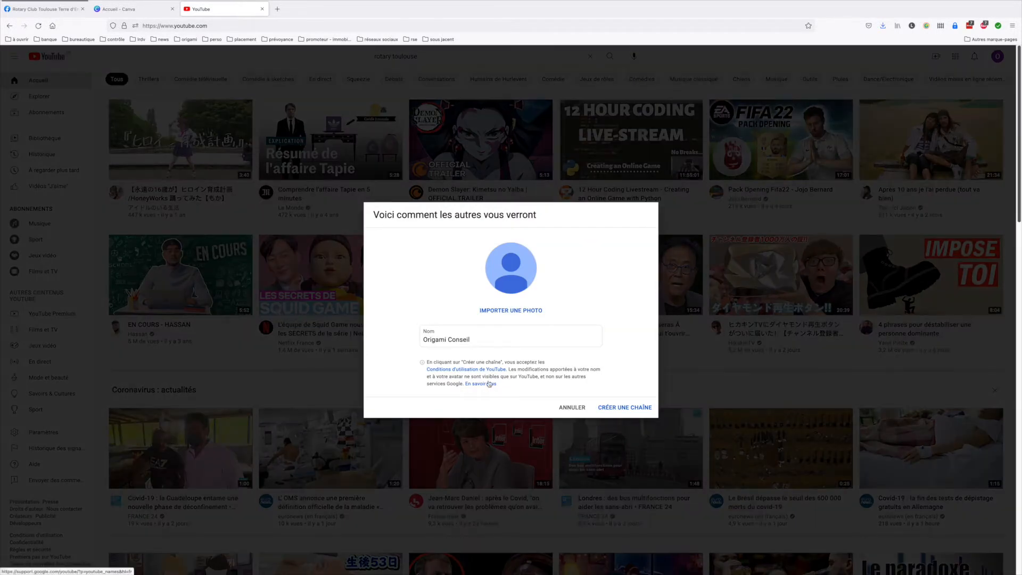
left_click_drag(477, 341, 404, 340)
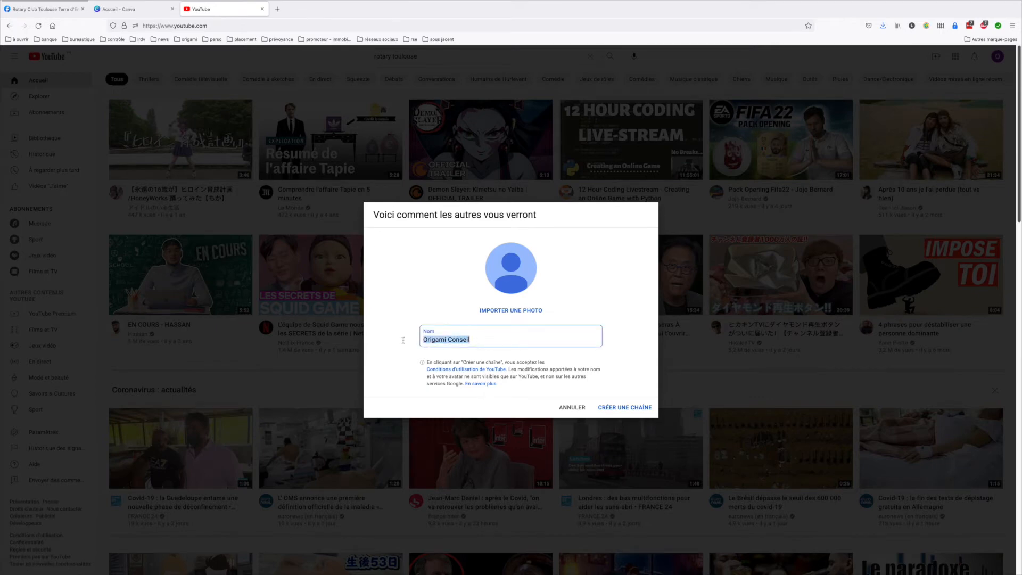
type("Rotary Club Test")
key("Return")
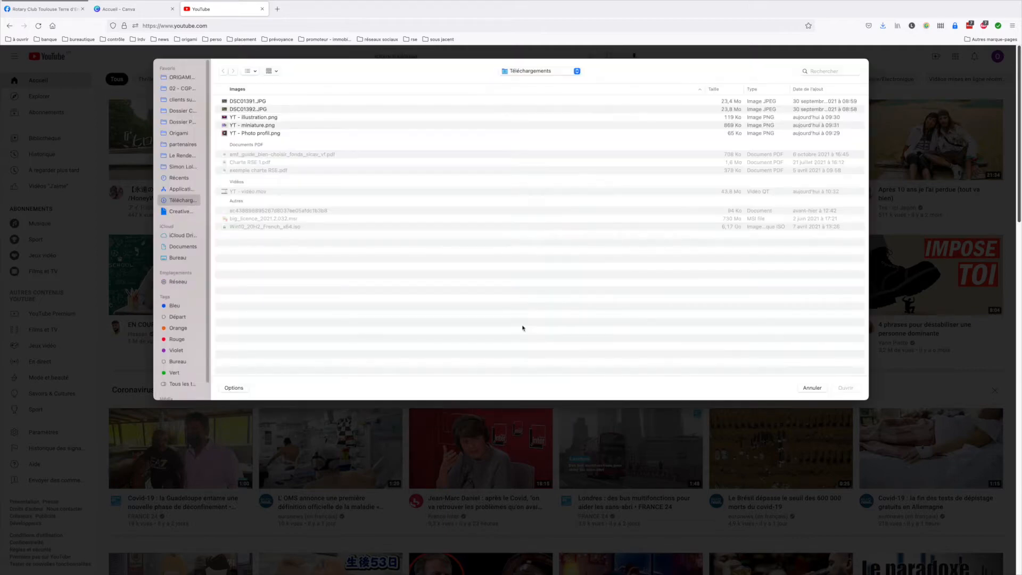
Import "YT - Photo profil.png" from the Téléchargements folder as the channel's profile photo, keeping the full image crop
left_click(270, 133)
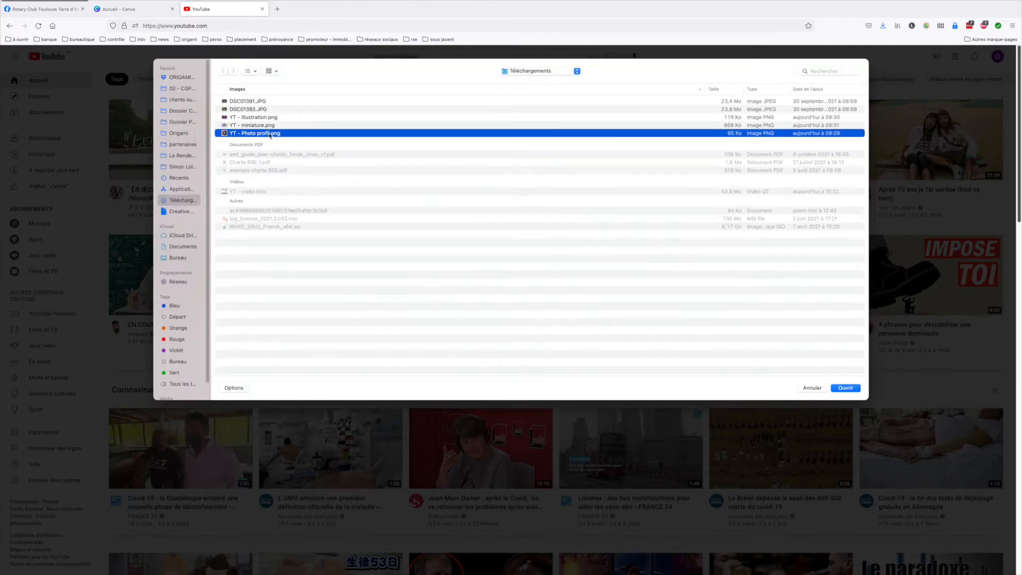
double_click(269, 134)
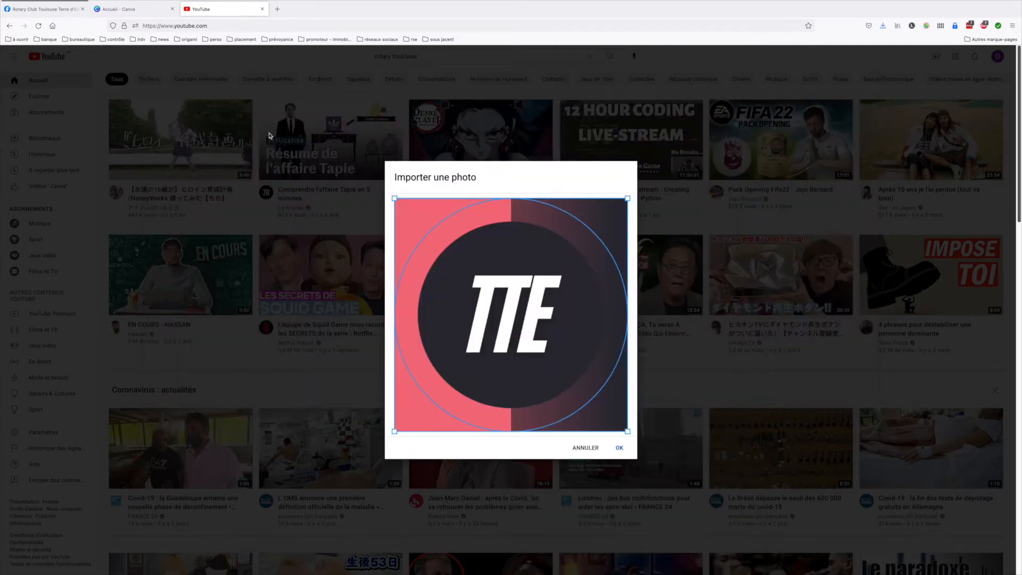
left_click(619, 448)
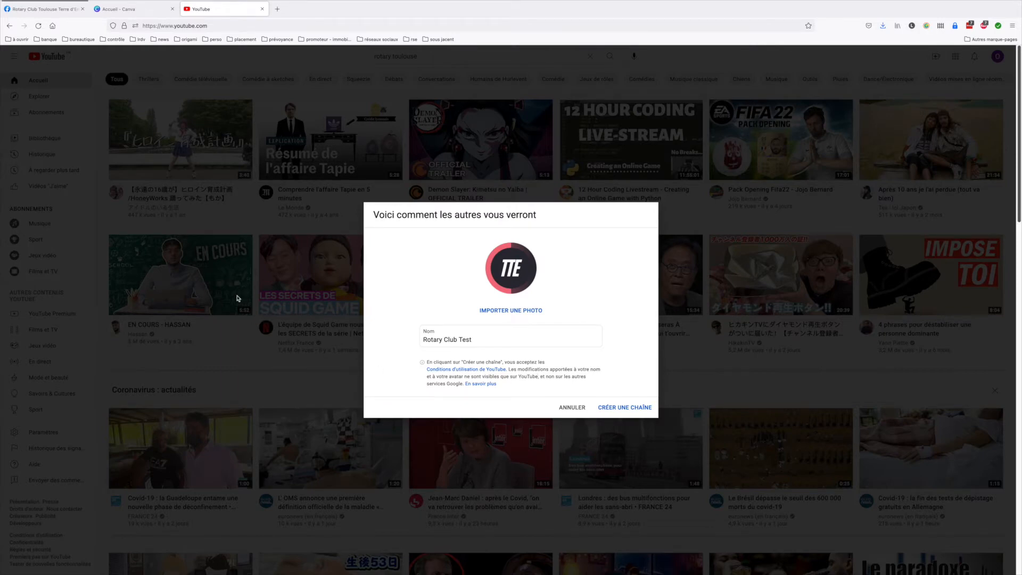
Switch to Canva, open a blank 800 x 800 px YouTube channel logo design, and close it
left_click(141, 16)
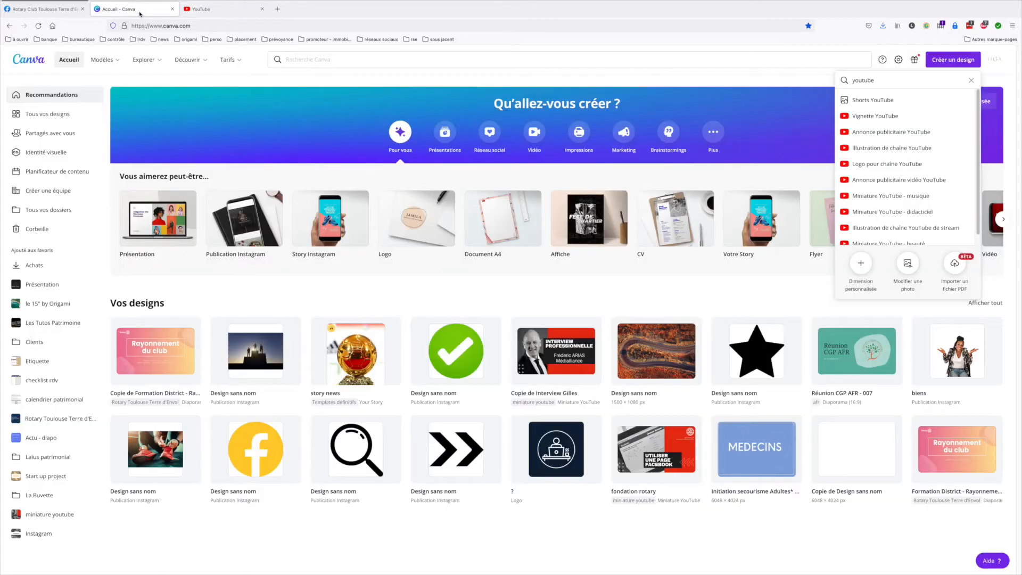
left_click(206, 25)
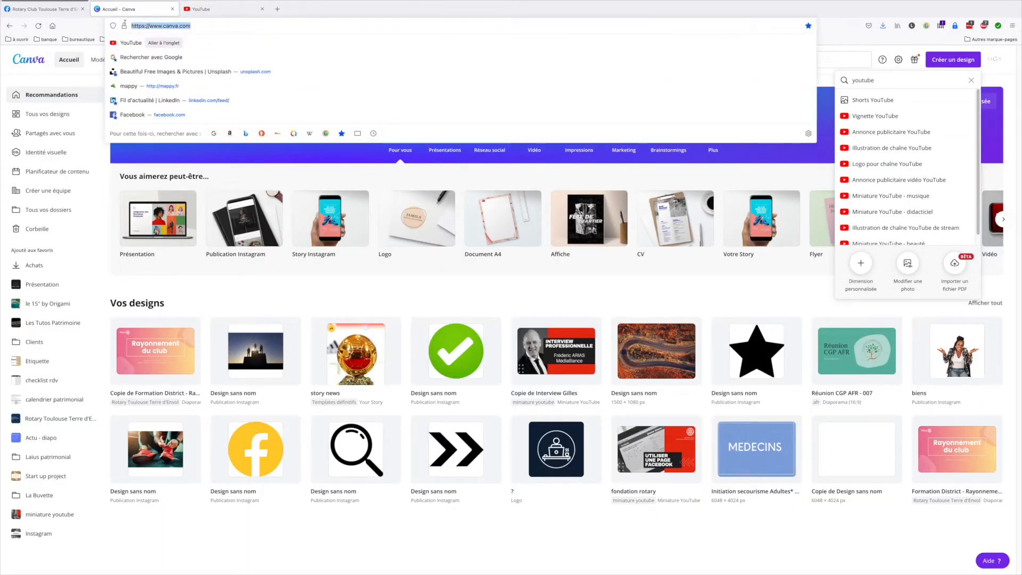
left_click(360, 185)
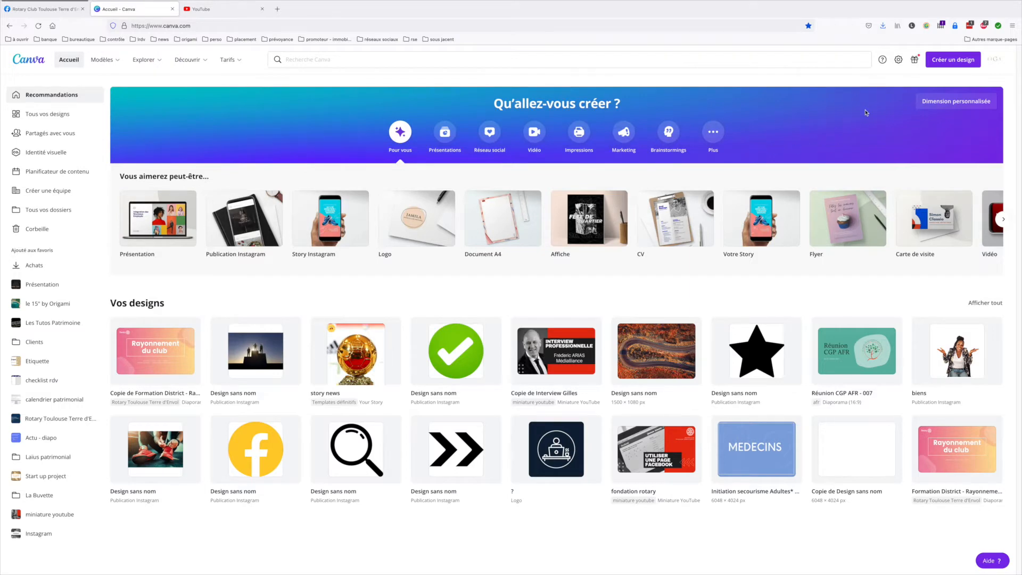
left_click(946, 63)
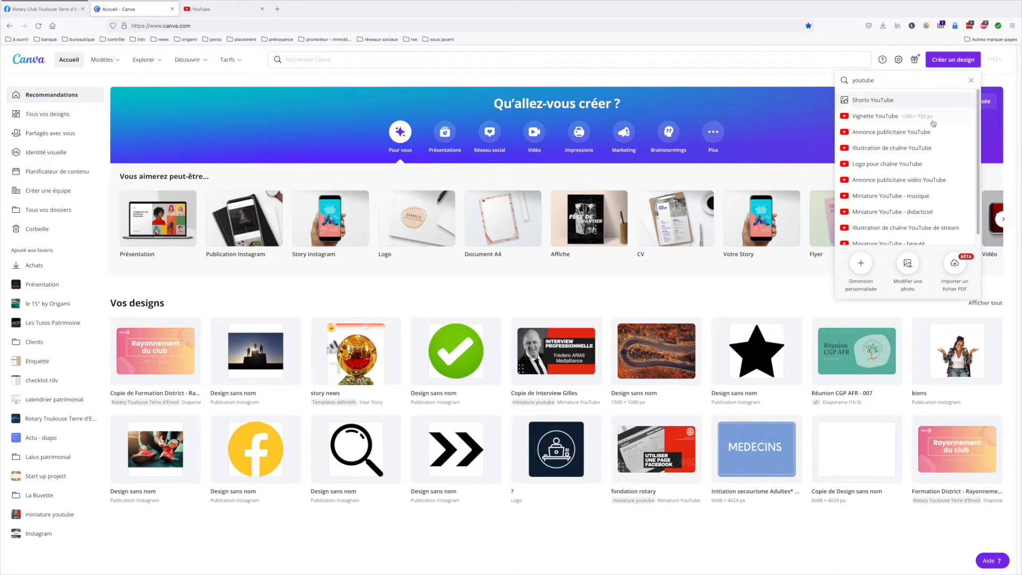
left_click(887, 165)
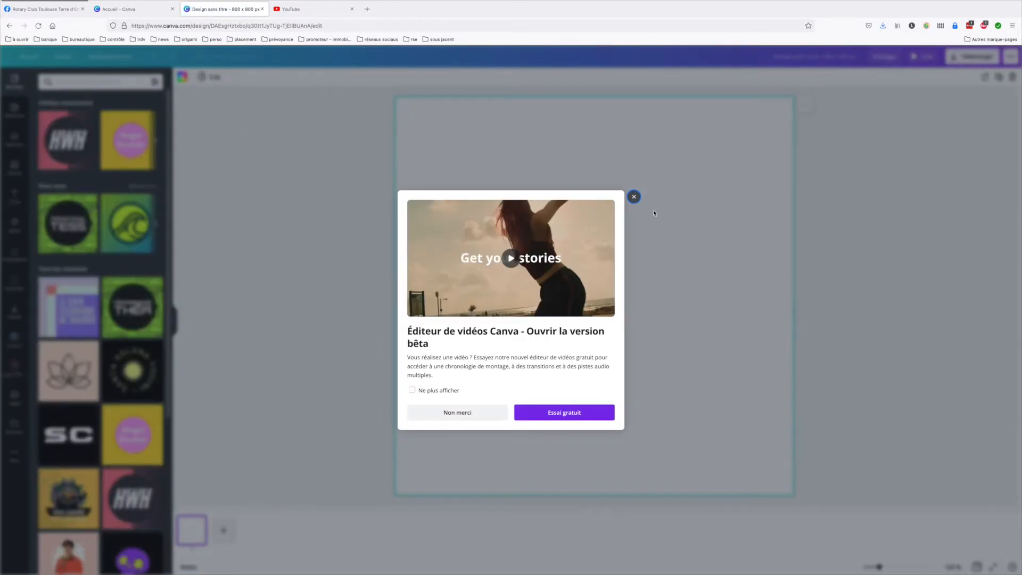
left_click(633, 196)
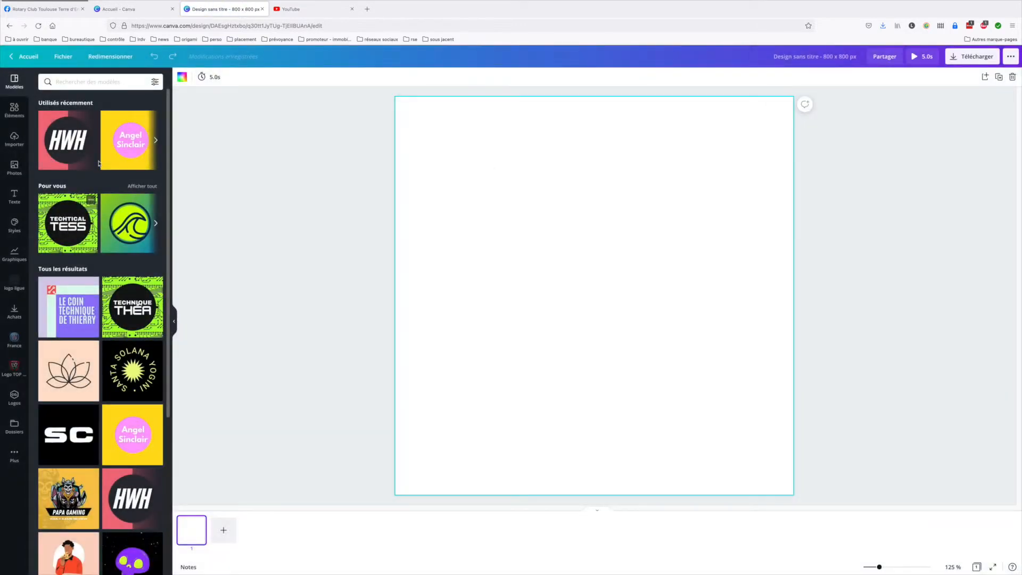
left_click(262, 9)
Switch back to YouTube, create the channel with the entered name and photo, and open its customization page
left_click(206, 10)
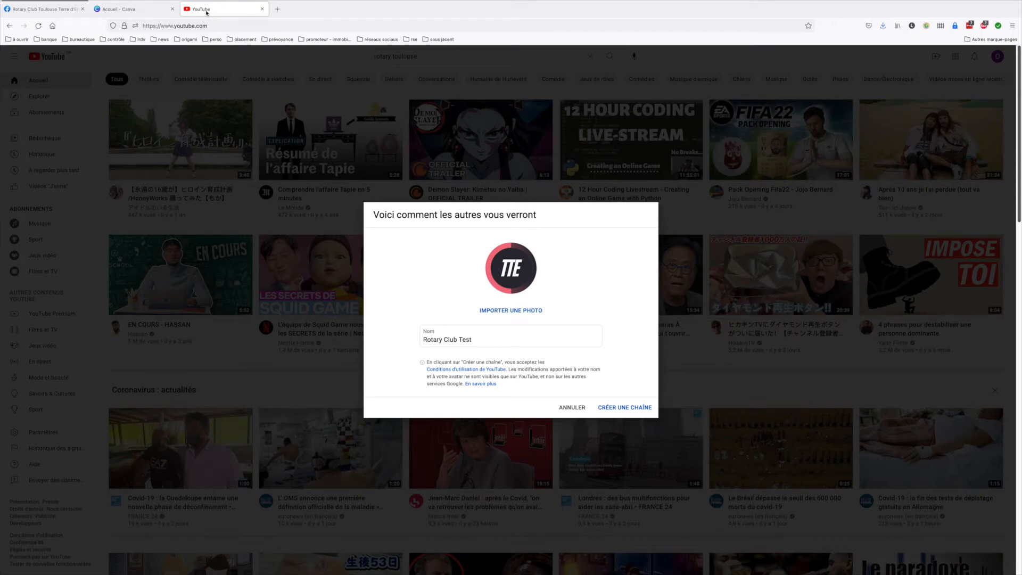
left_click(620, 408)
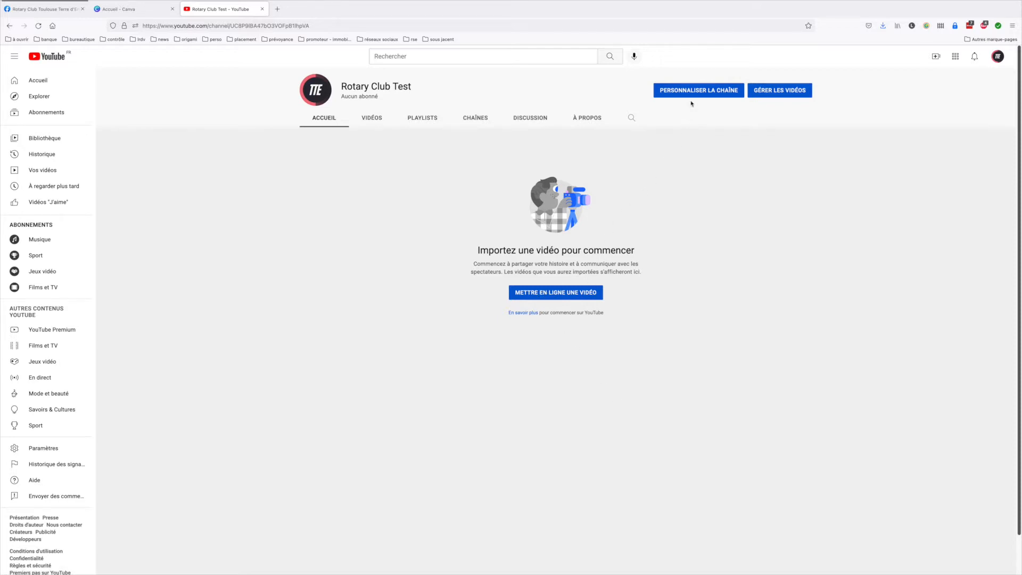
left_click(694, 91)
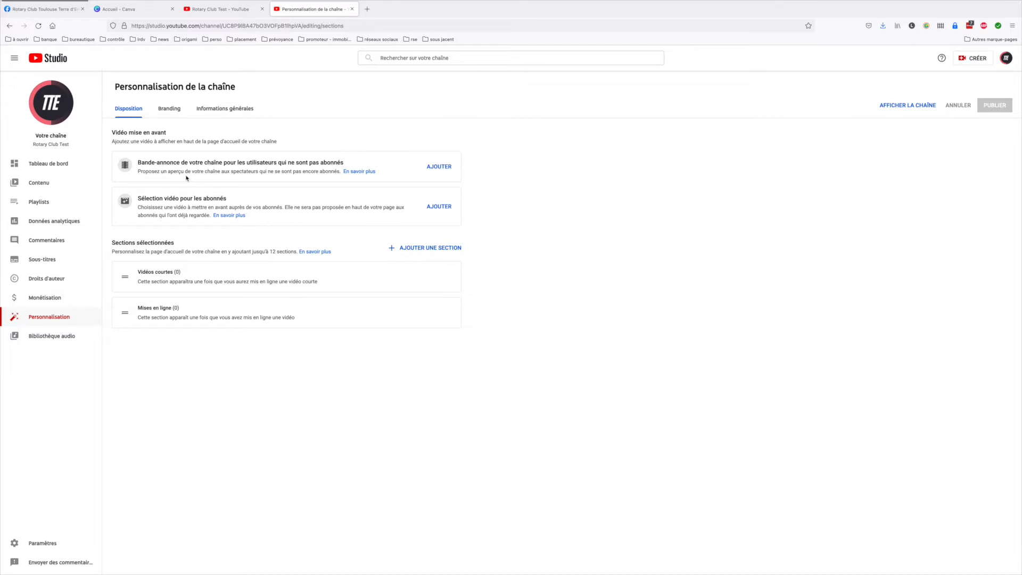
In the channel's branding settings, import "YT - illustration.png" as the banner image
left_click(170, 109)
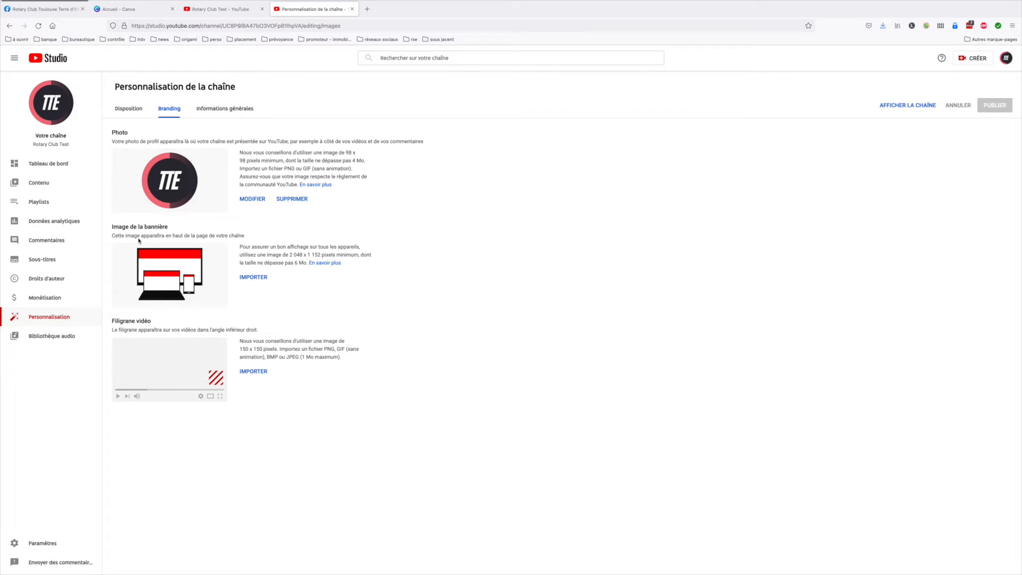
left_click(253, 278)
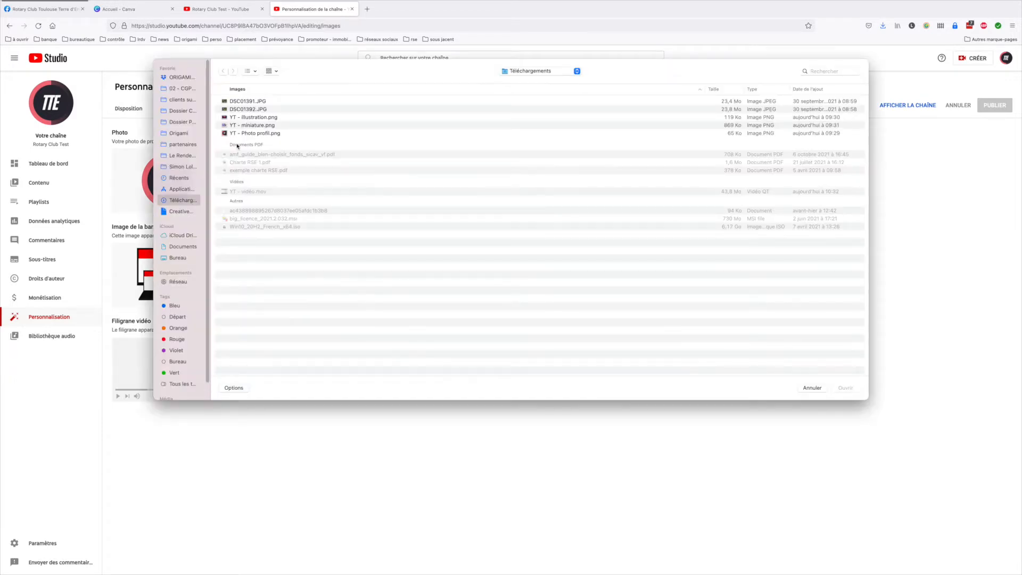
left_click(257, 117)
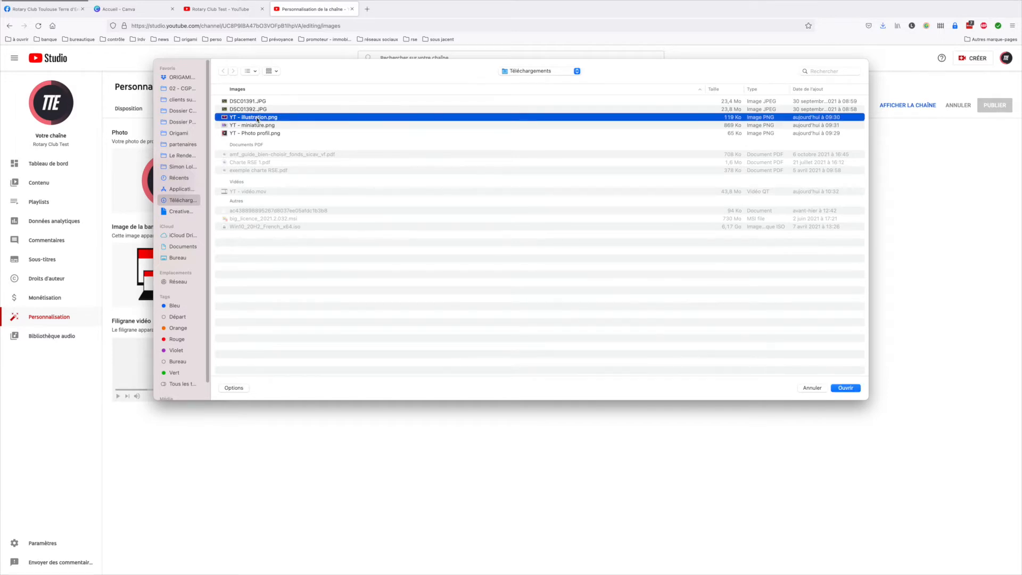
double_click(257, 118)
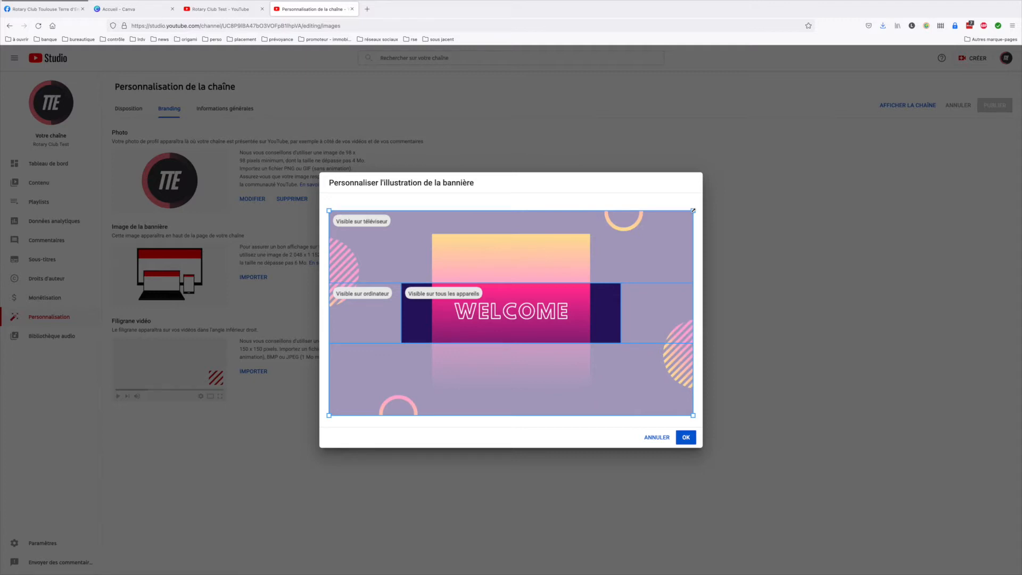
Try a smaller crop area on the banner illustration and restore it to the full image
mouse_move(693, 211)
left_mouse_down()
mouse_move(610, 257)
mouse_move(681, 199)
mouse_move(679, 216)
mouse_move(617, 255)
mouse_move(573, 313)
mouse_move(533, 258)
mouse_move(611, 235)
mouse_move(636, 259)
mouse_move(583, 262)
mouse_move(713, 208)
left_mouse_up()
left_click_drag(651, 239, 571, 283)
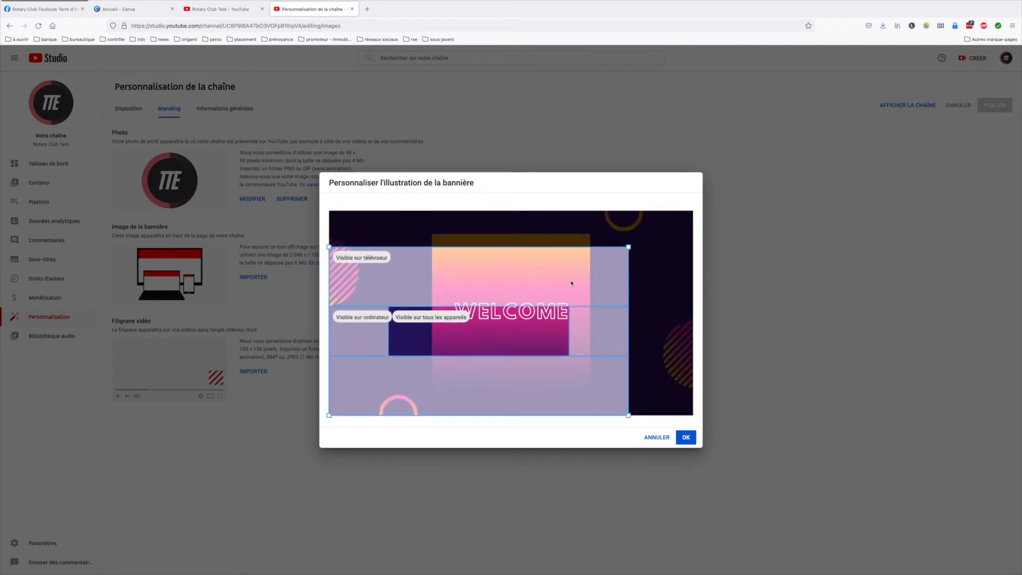
left_click_drag(627, 250, 725, 194)
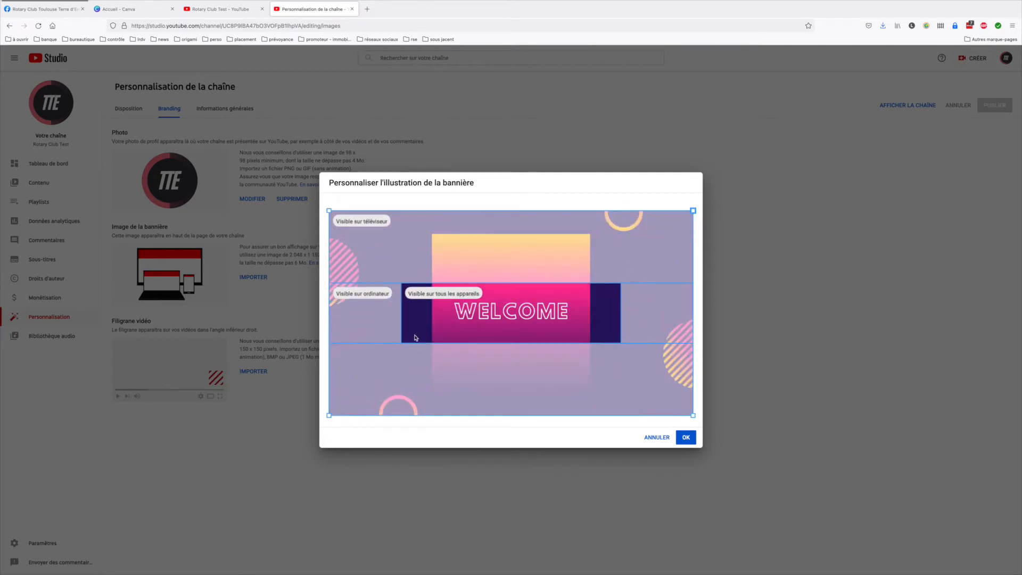
Accept the banner crop and publish the channel's branding changes
left_click(685, 437)
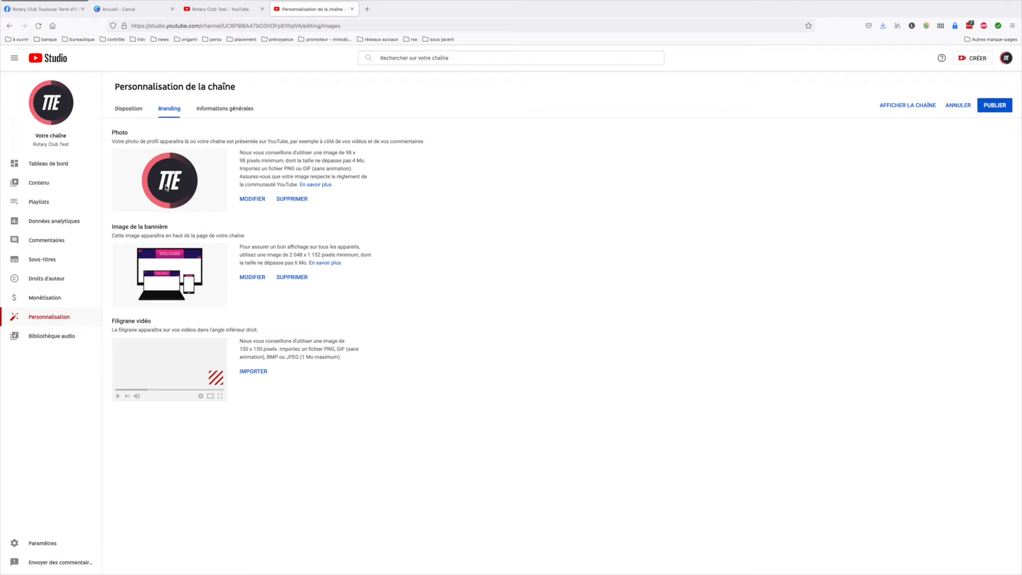
left_click(987, 109)
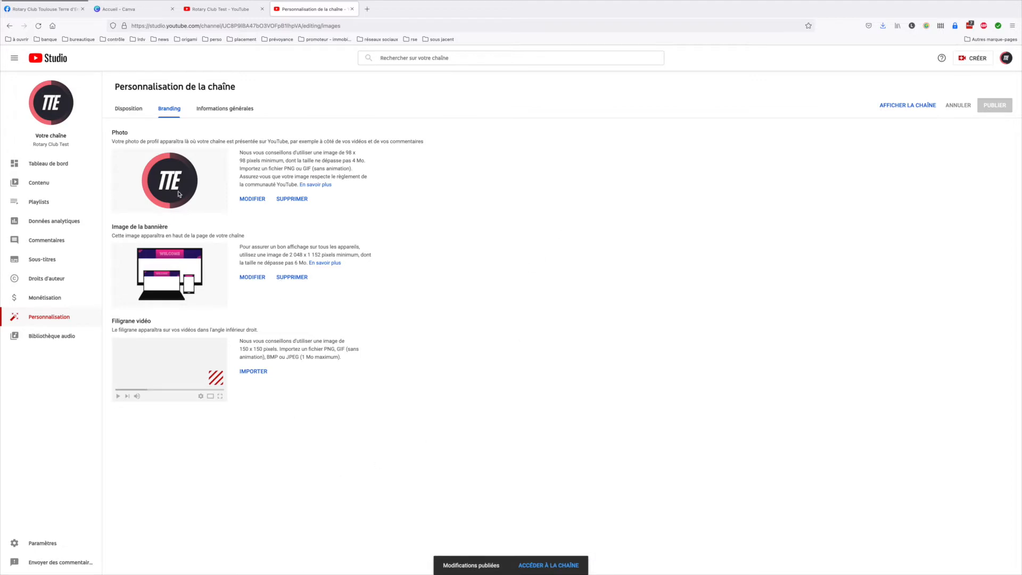
Enter "BOnjour, bienvenue chez nous, etpatati et patata ...." as the channel description and select the channel URL
left_click(226, 106)
left_click(181, 178)
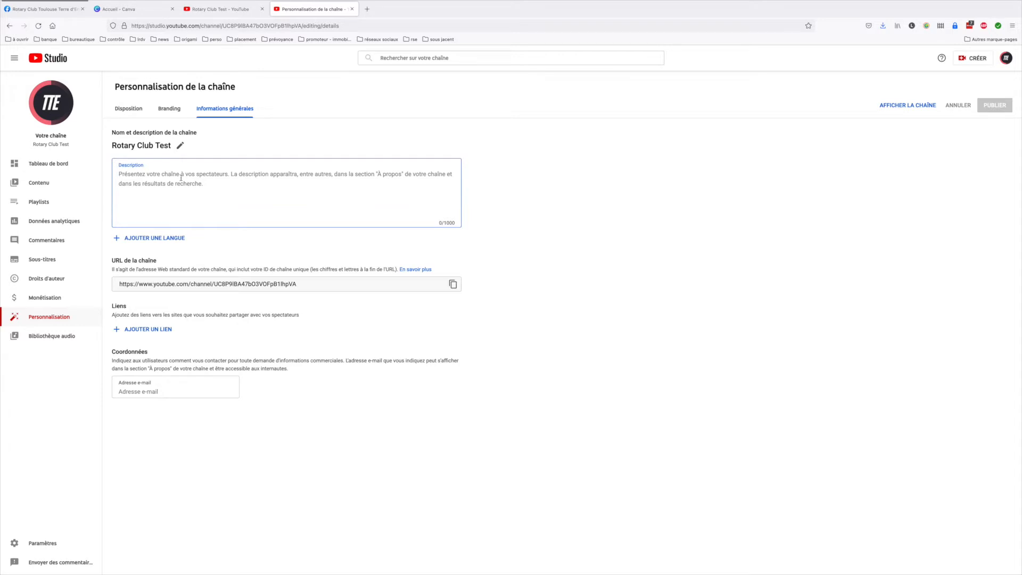
type("BOnjour,")
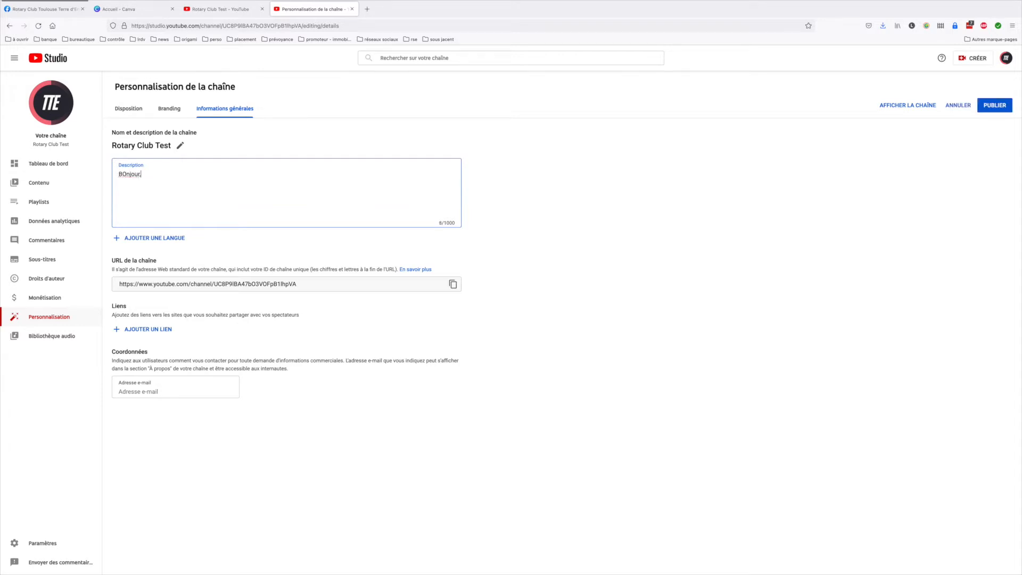
type(" bienvenue chez nous, etpatati et patata ....")
left_click(312, 284)
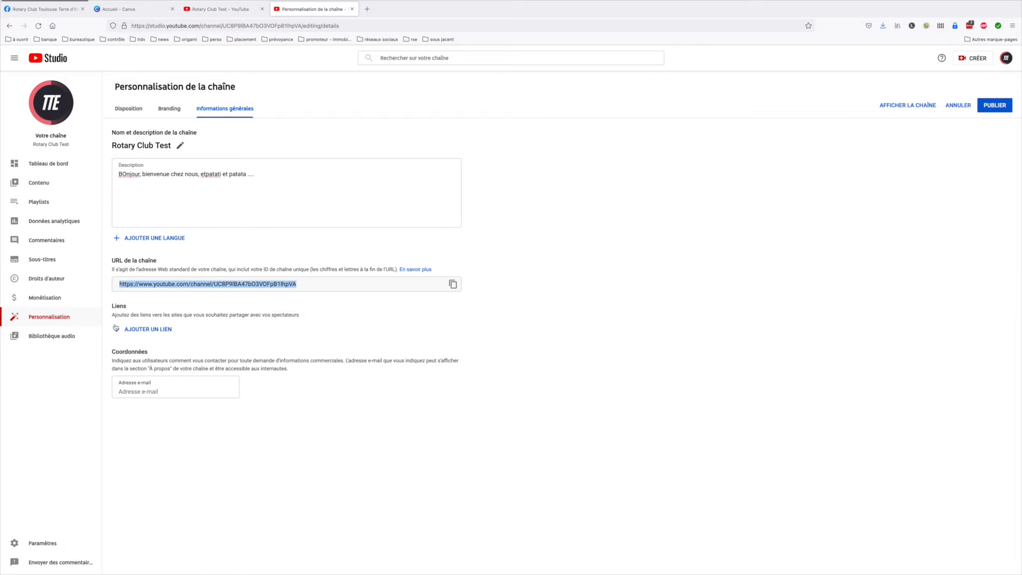
Add a channel link titled "Facebook" with the URL copied from the club's Facebook page, and publish the general information changes
left_click(150, 330)
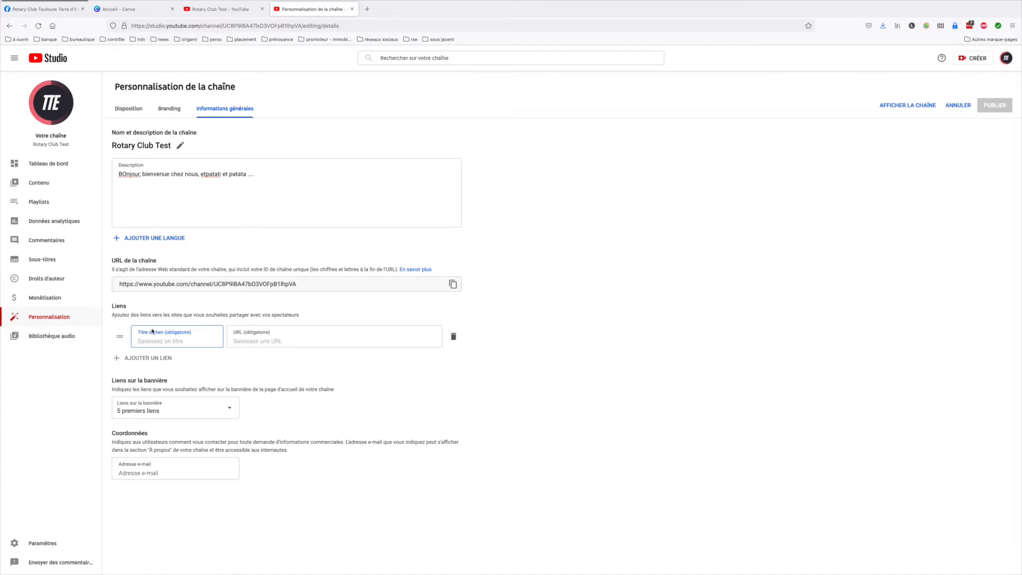
type("Facebook")
left_click(232, 342)
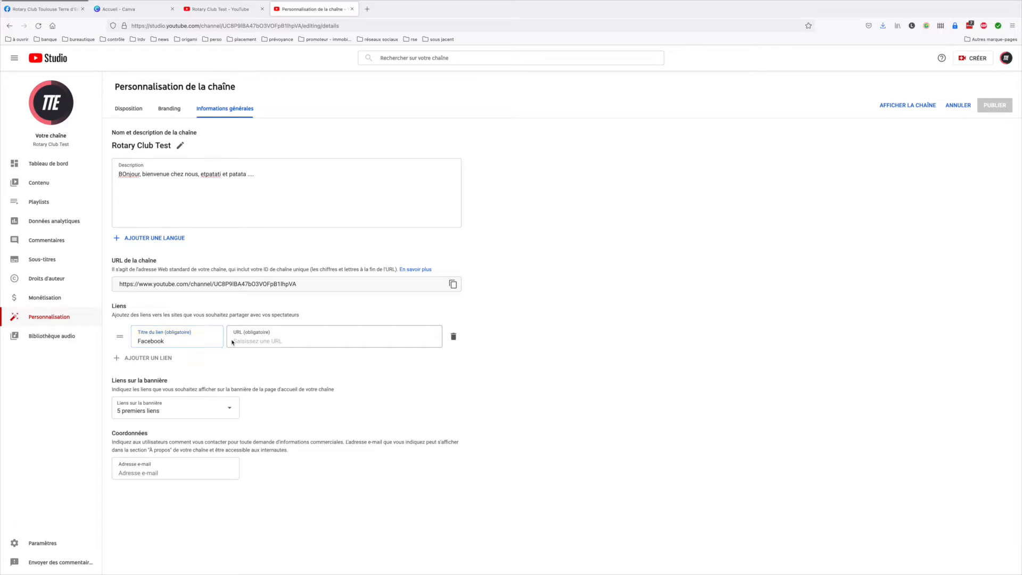
left_click(30, 9)
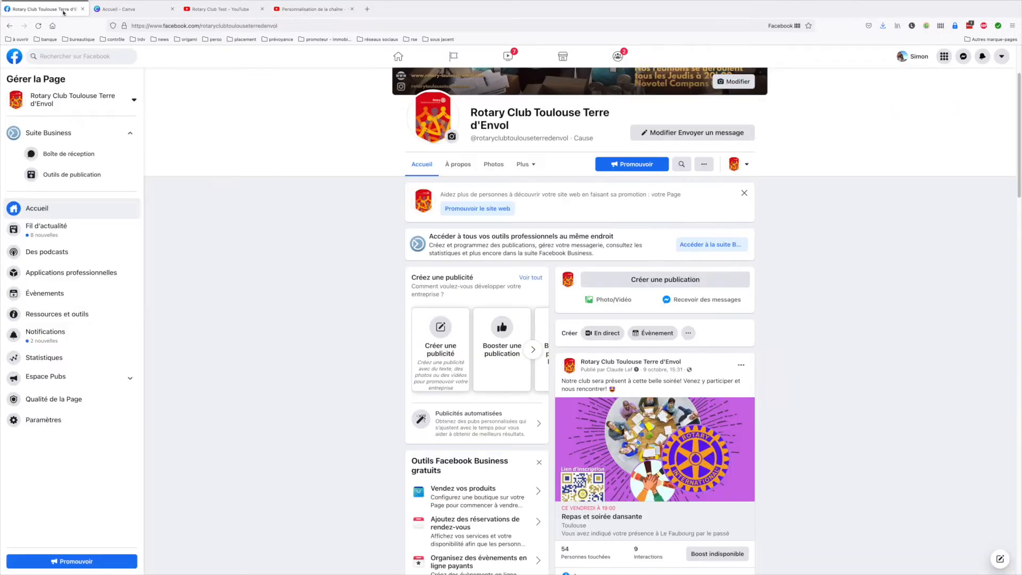
left_click(352, 25)
key("ctrl+c")
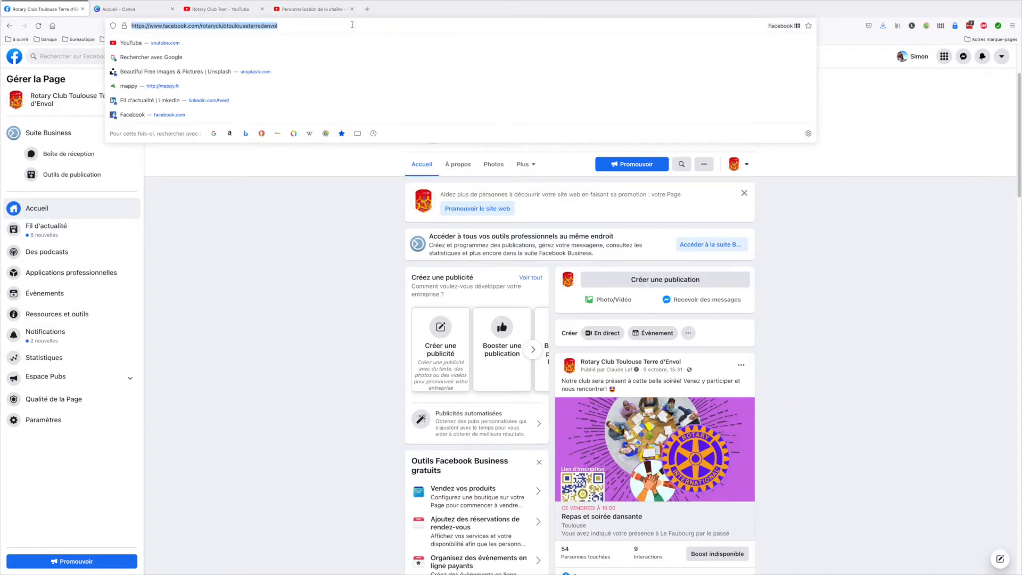
left_click(314, 9)
key("ctrl+v")
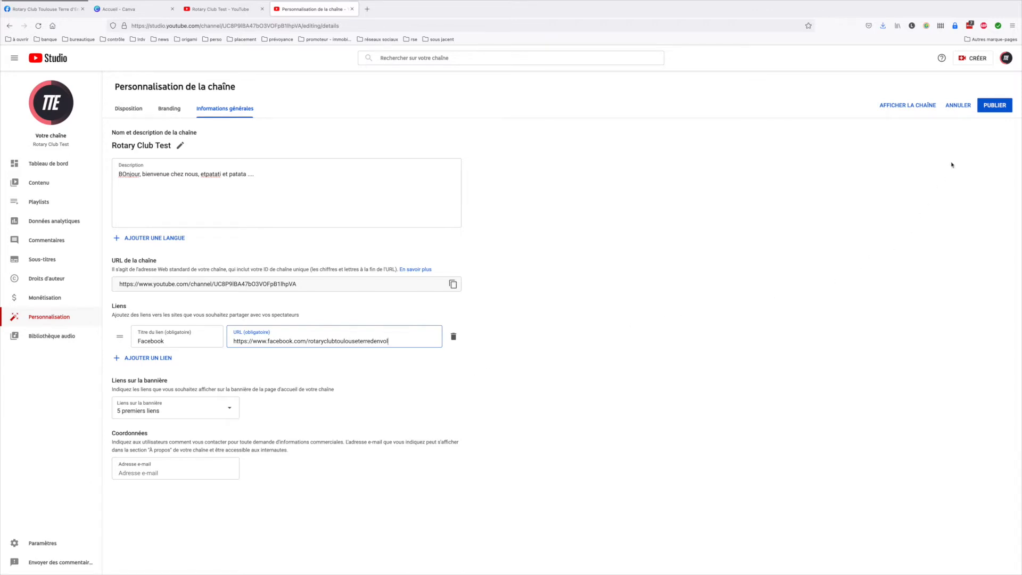
left_click(991, 109)
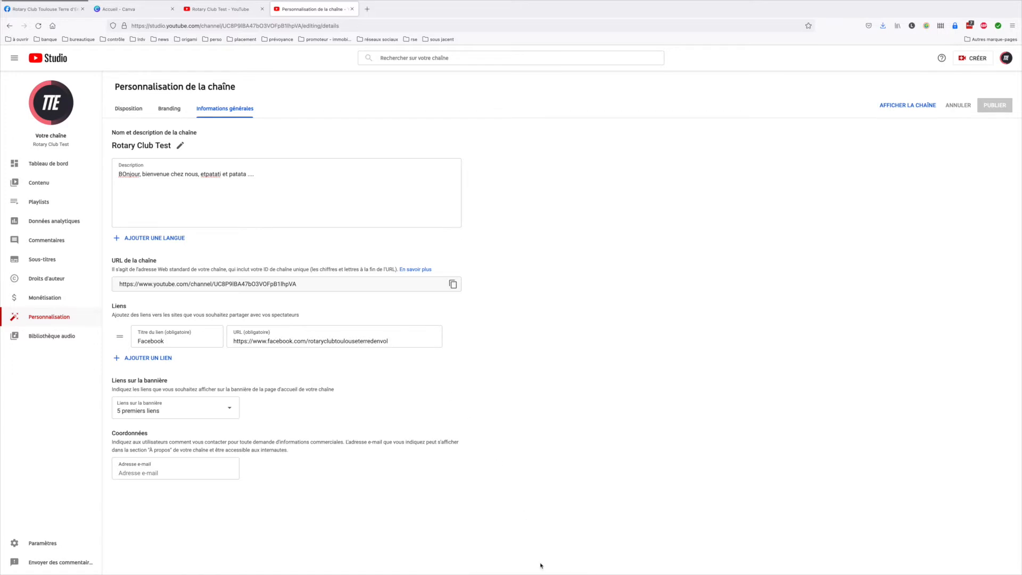
View the public channel page and check its À propos section
left_click(909, 107)
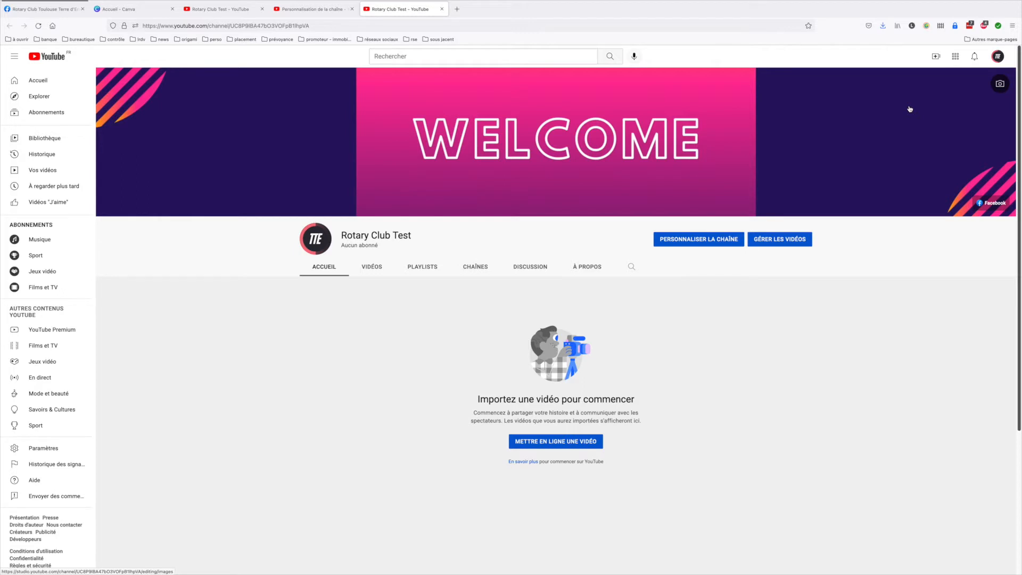
left_click(588, 267)
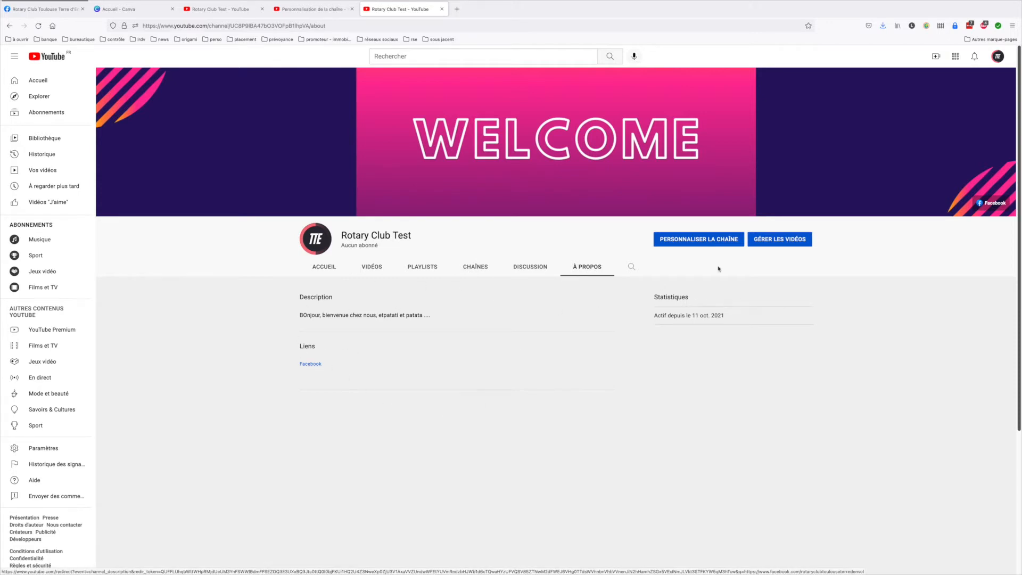
Test the Facebook link on the channel banner and close the page it opens
left_click(992, 203)
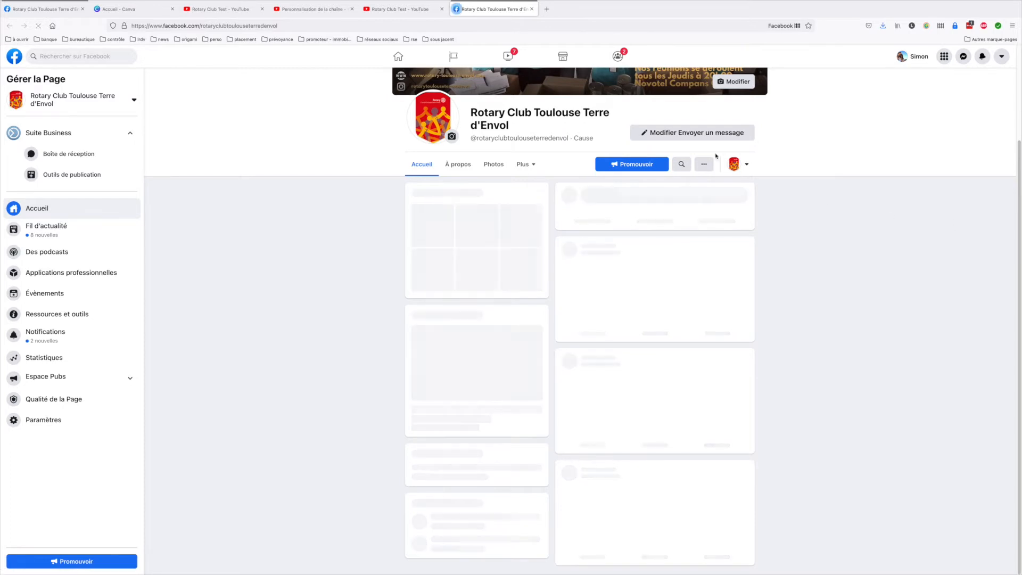
left_click(531, 9)
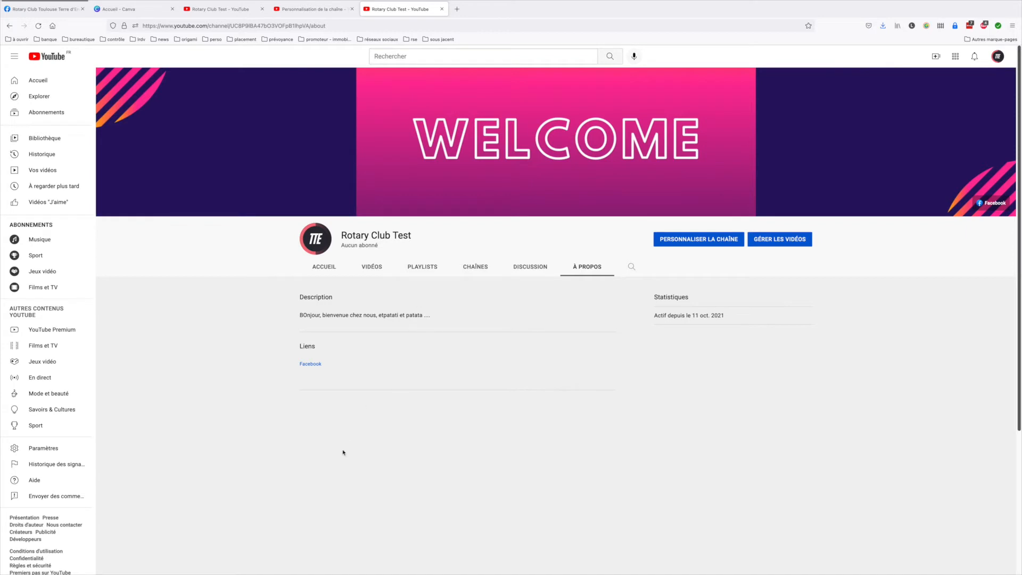
Reopen the channel customization page in YouTube Studio and close the other open YouTube tabs
left_click(694, 240)
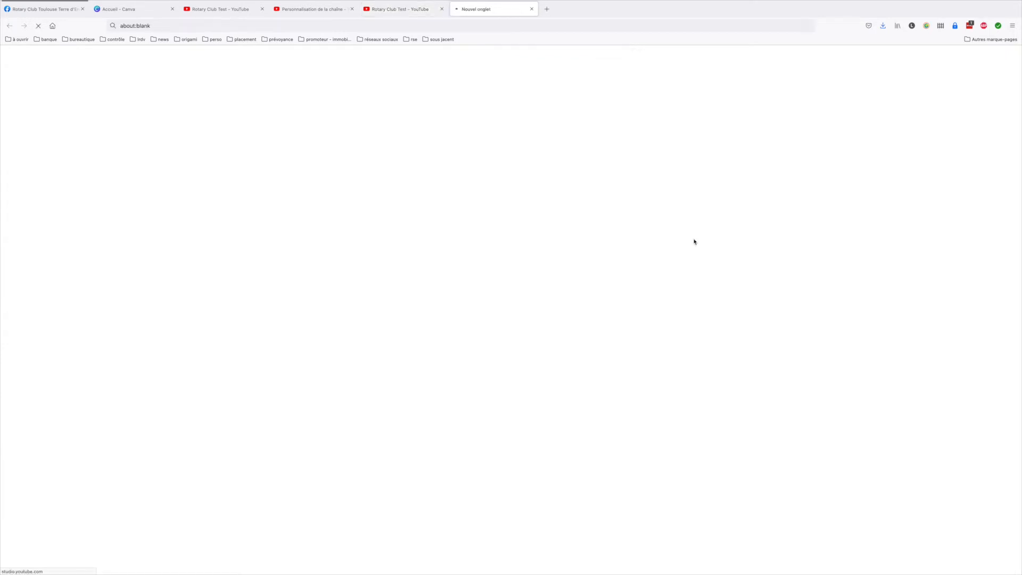
left_click(262, 9)
left_click(262, 9)
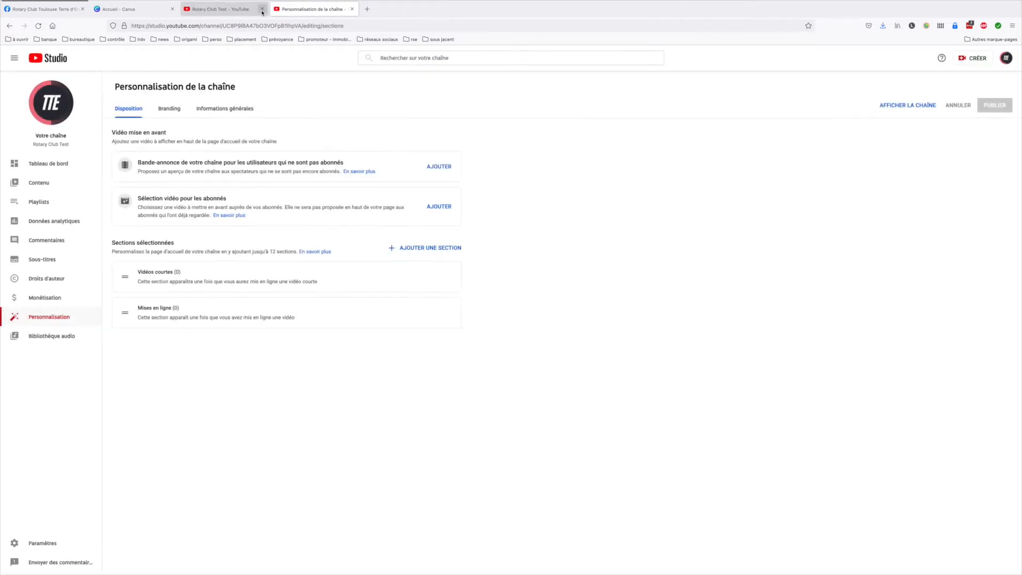
left_click(262, 9)
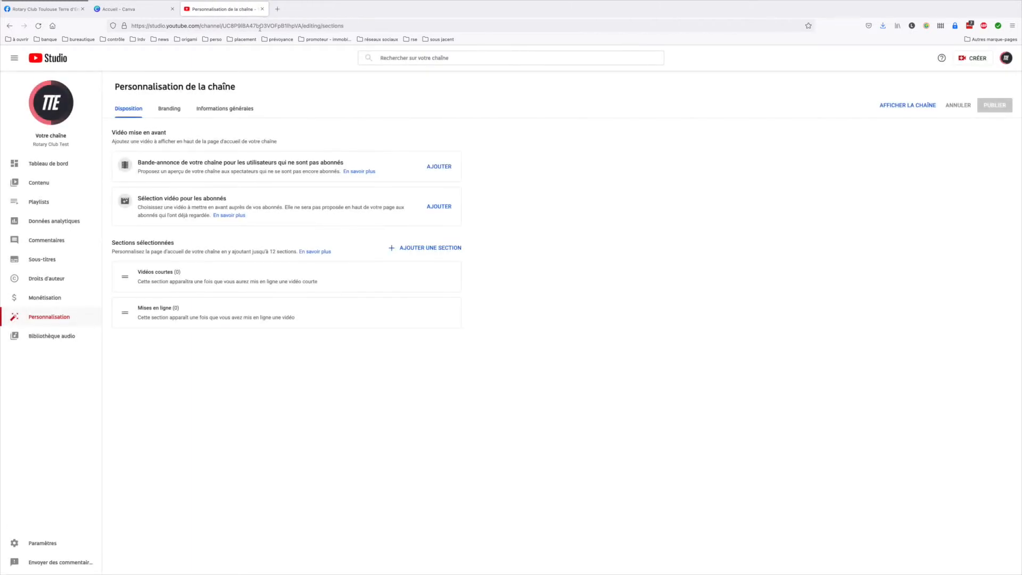
Open the channel settings and set the default currency to EUR — euro
left_click(42, 543)
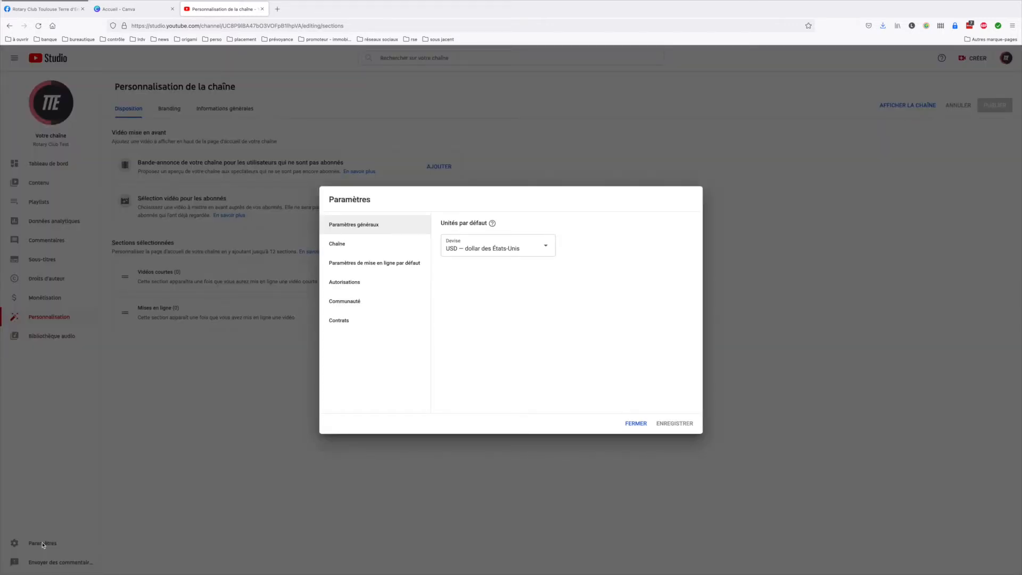
left_click(495, 250)
scroll(489, 321, "up", 10)
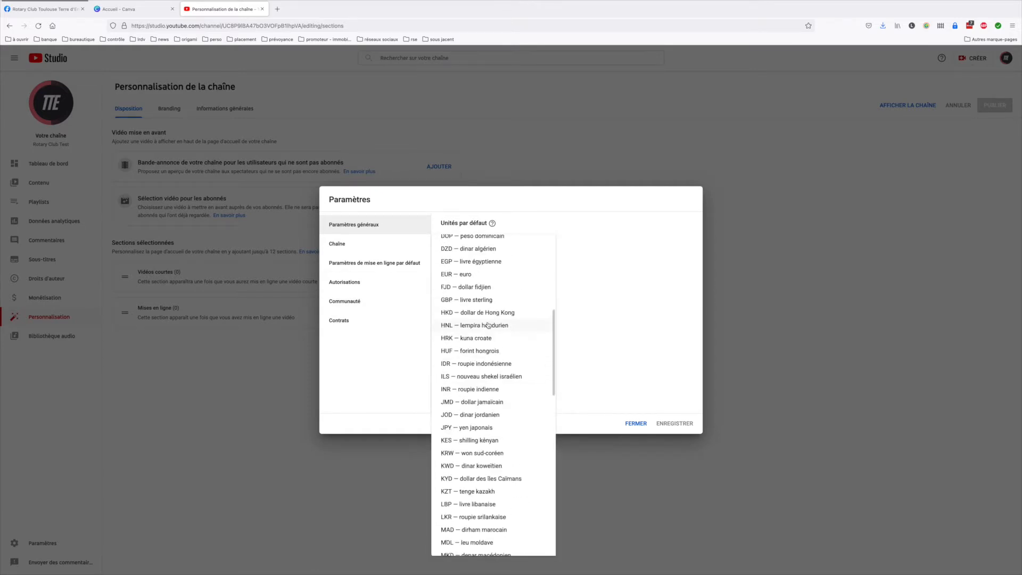
left_click(475, 276)
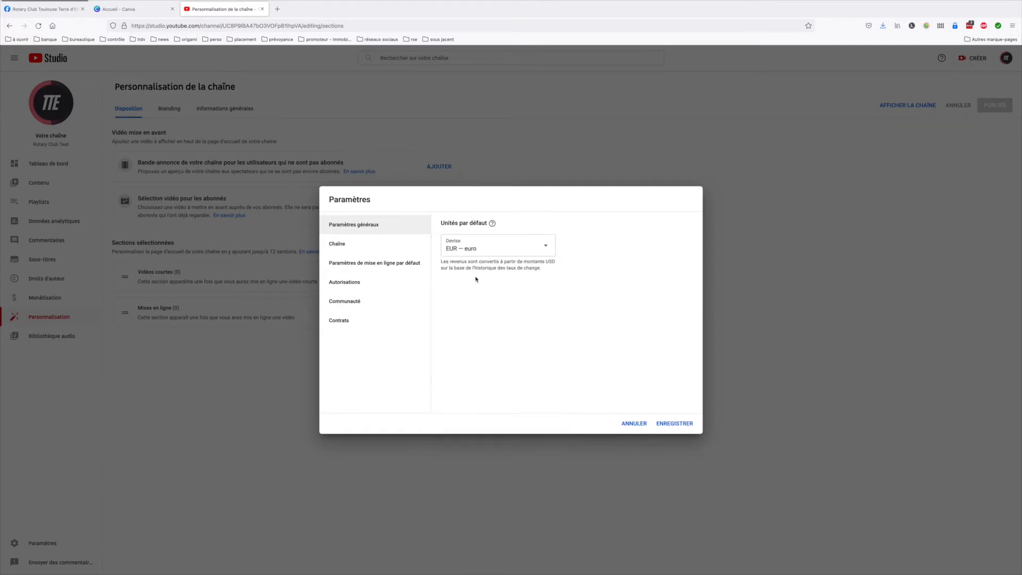
Set the channel's country of residence to France
left_click(341, 245)
left_click(519, 274)
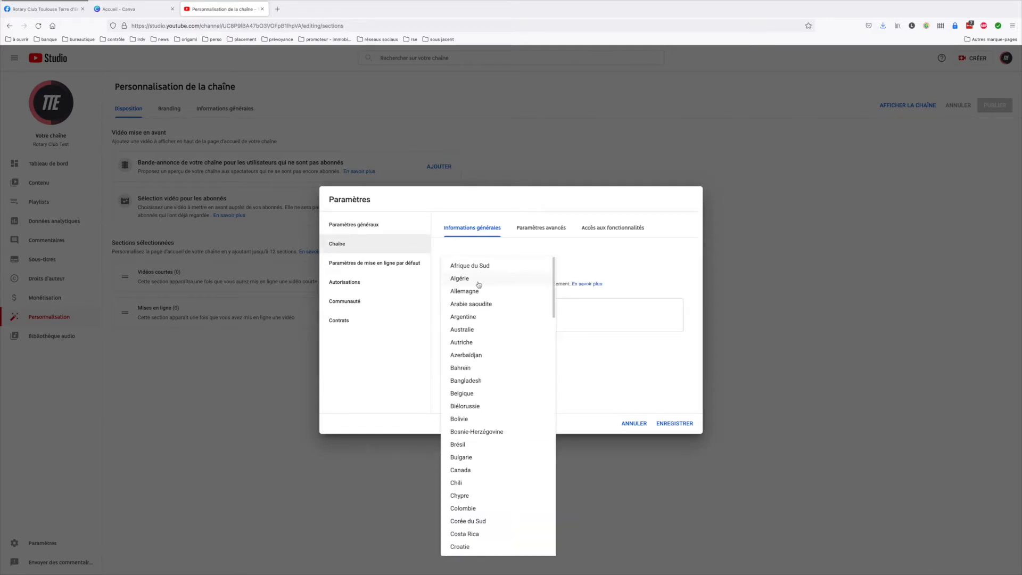
scroll(473, 430, "down", 5)
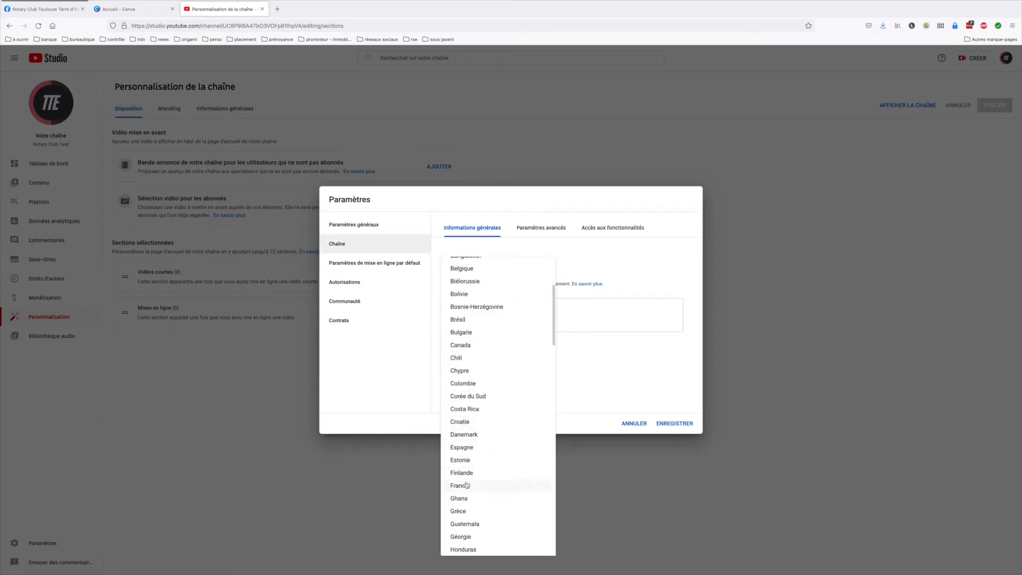
left_click(466, 484)
Add the channel keywords "club", "rotary", "association" and "rotaract"
left_click(497, 318)
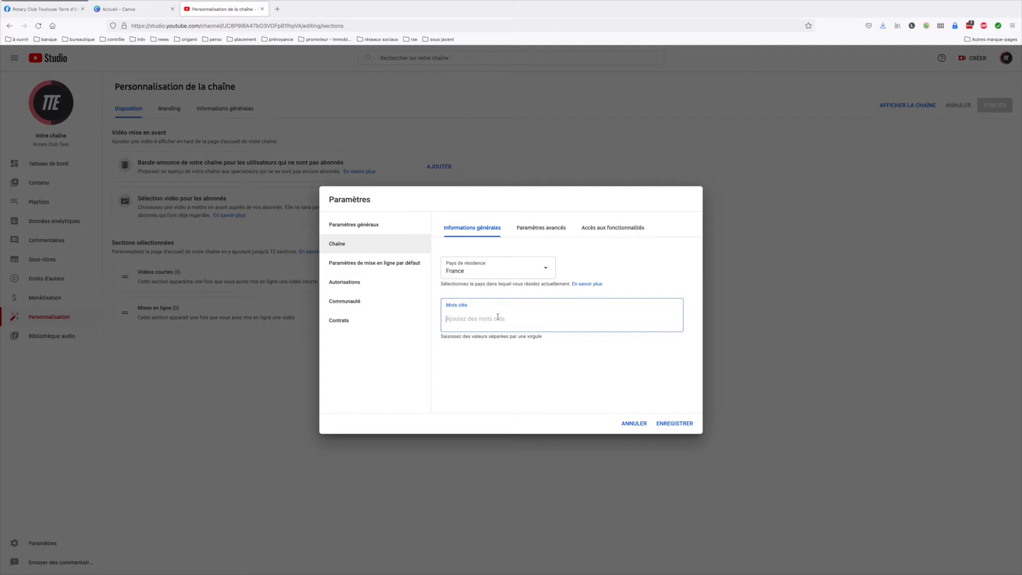
type("club,rotary,associatio")
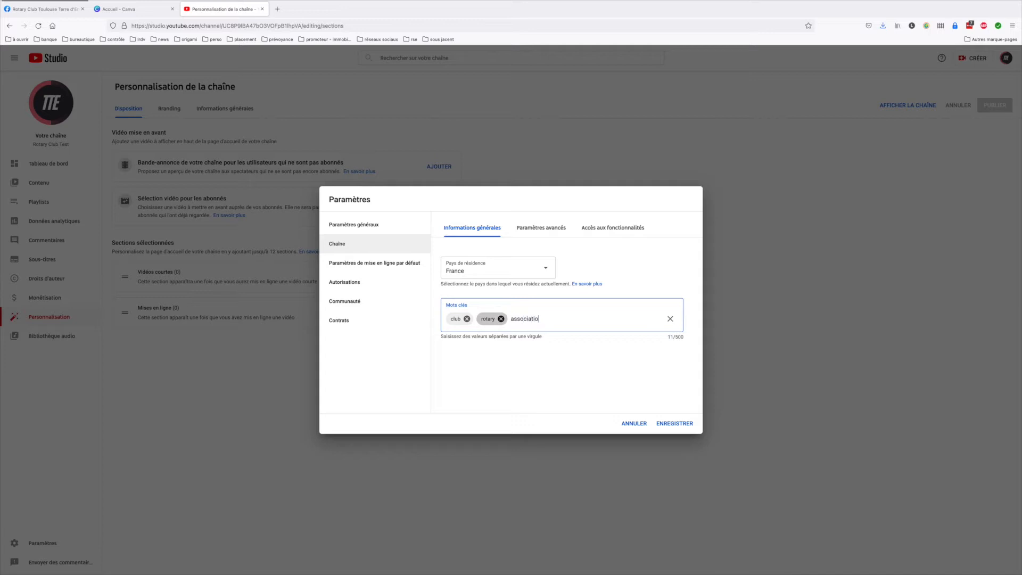
type("n,rotaract,")
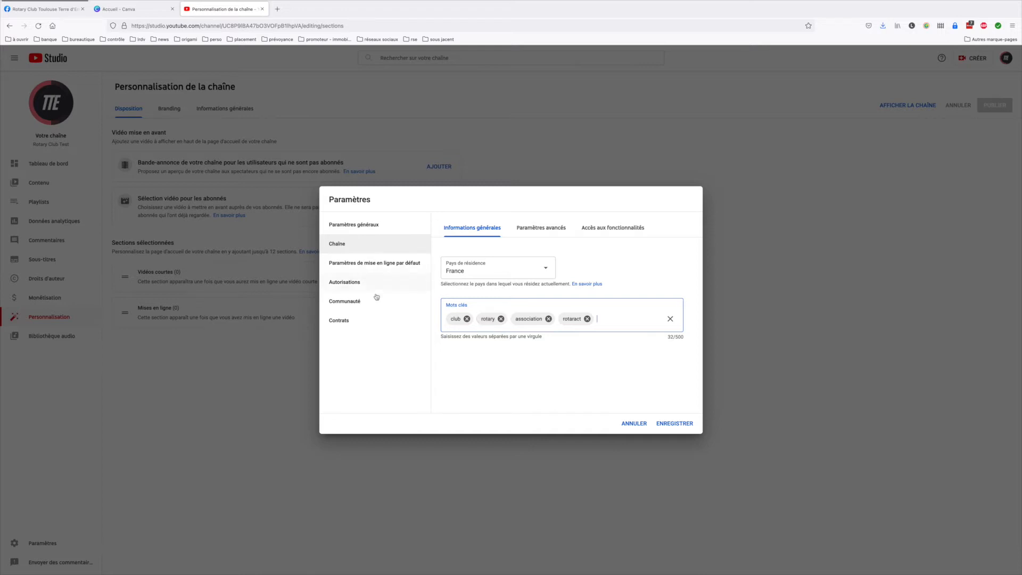
Review the channel's advanced settings, including the audience options for content made for children
left_click(552, 228)
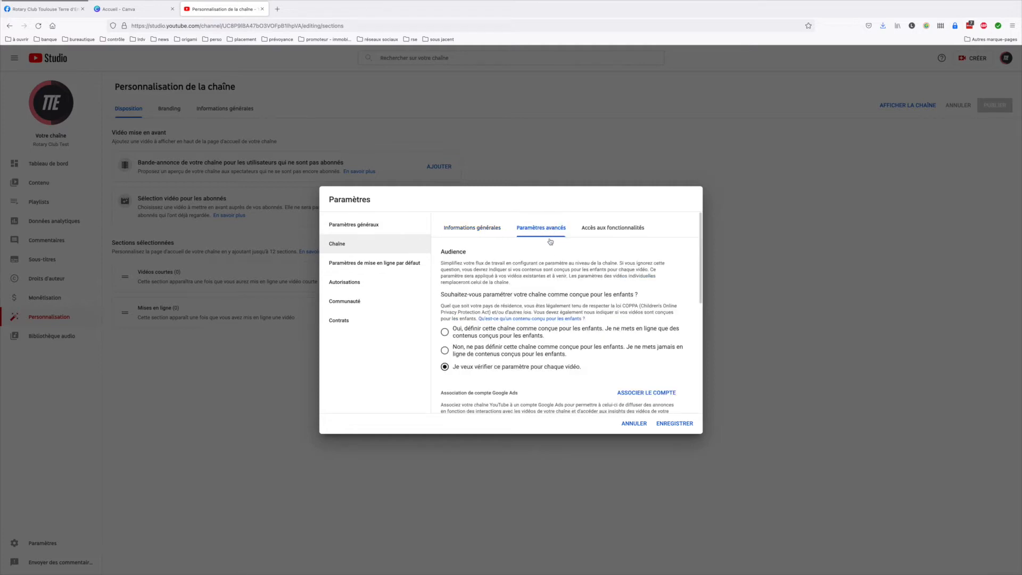
scroll(569, 333, "down", 5)
scroll(569, 334, "up", 5)
Set the default title for uploaded videos to "Vidéo qui explique ....."
left_click(386, 265)
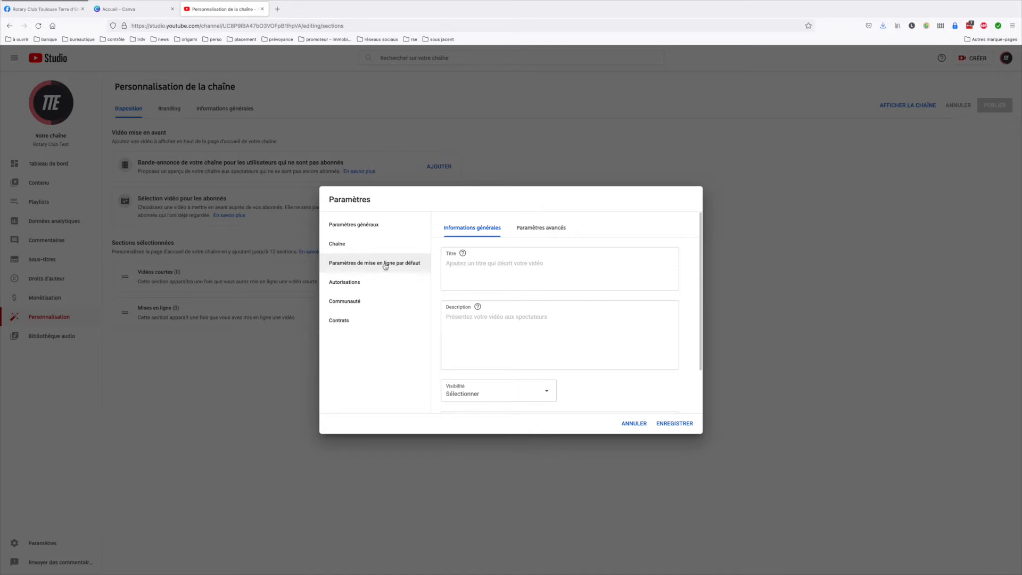
left_click(515, 265)
type("Vidéo qui explouqe")
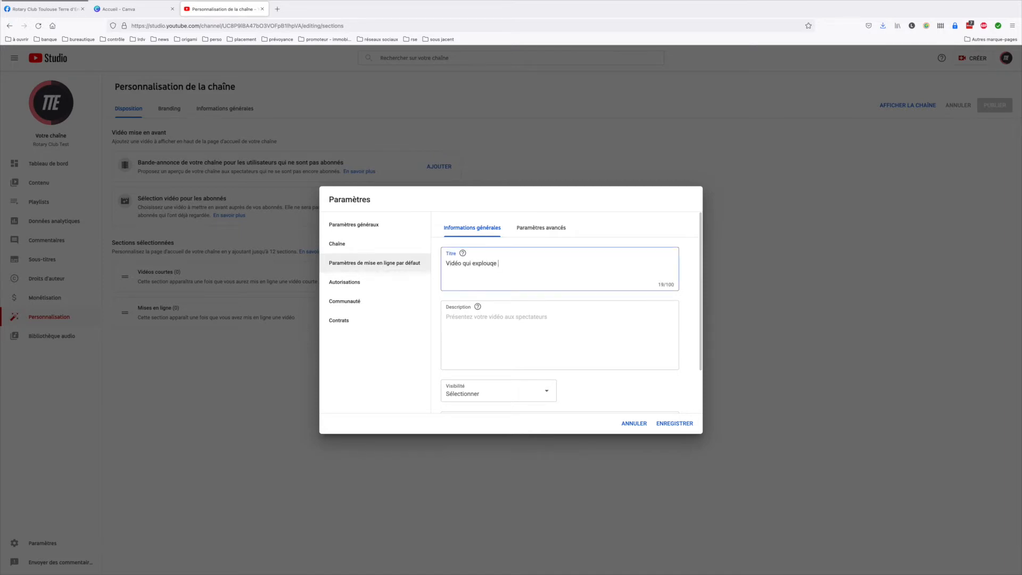
key("BackSpace")
type("ique .....")
Set the default video description to "Merci d'avoir regardé cette vidéo !" and the default visibility to Publique
left_click(561, 310)
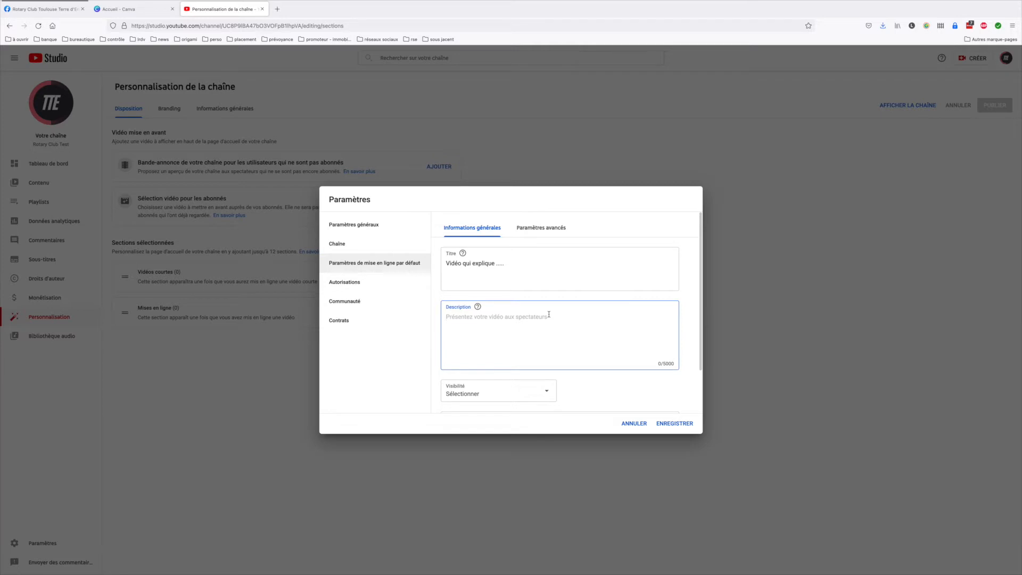
type("Merci d'avoir regardé cette vidéo !")
scroll(570, 326, "down", 2)
left_click(519, 340)
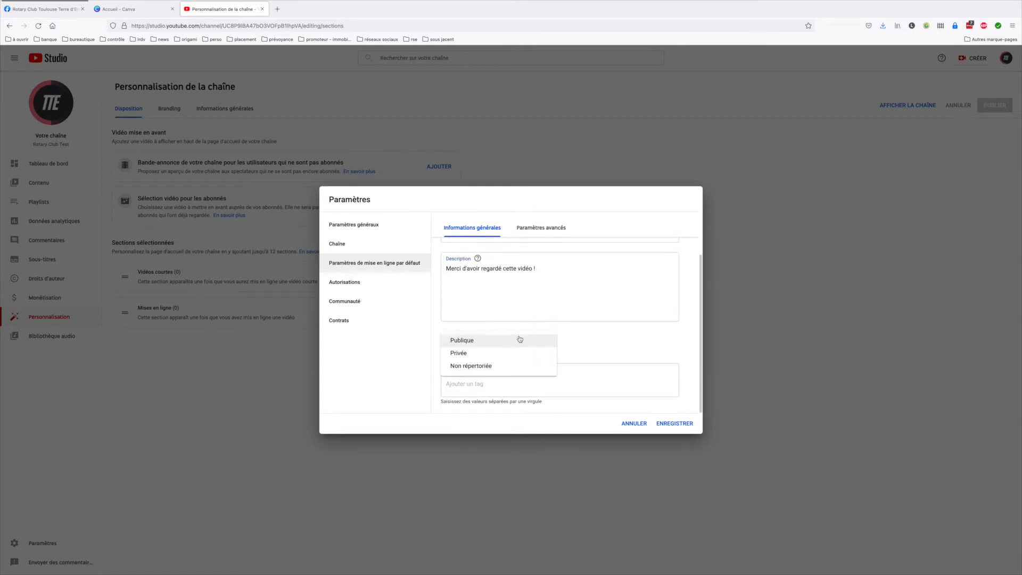
left_click(464, 342)
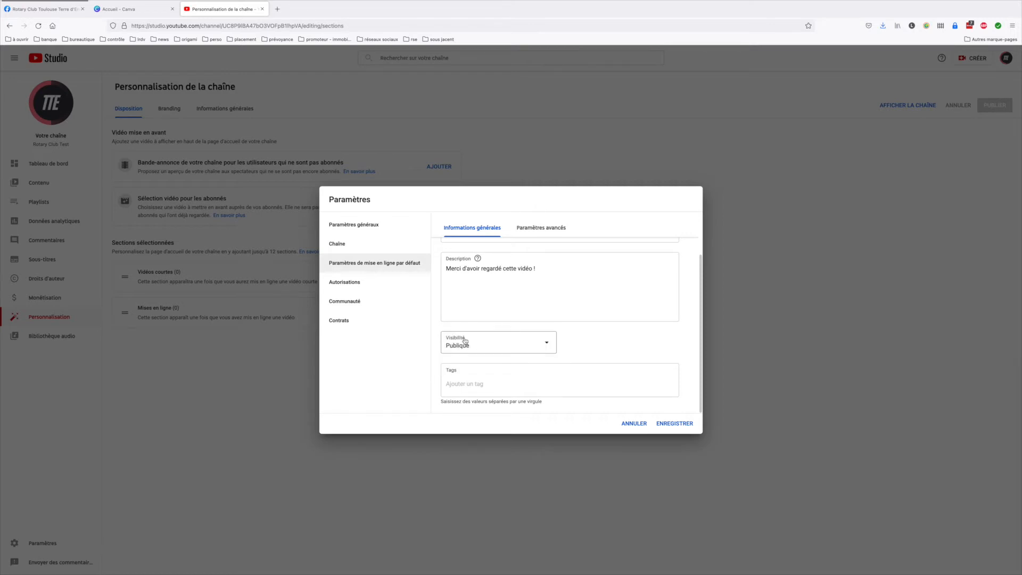
Add the default video tags "rotary" and "interview" and save the channel settings
left_click(474, 384)
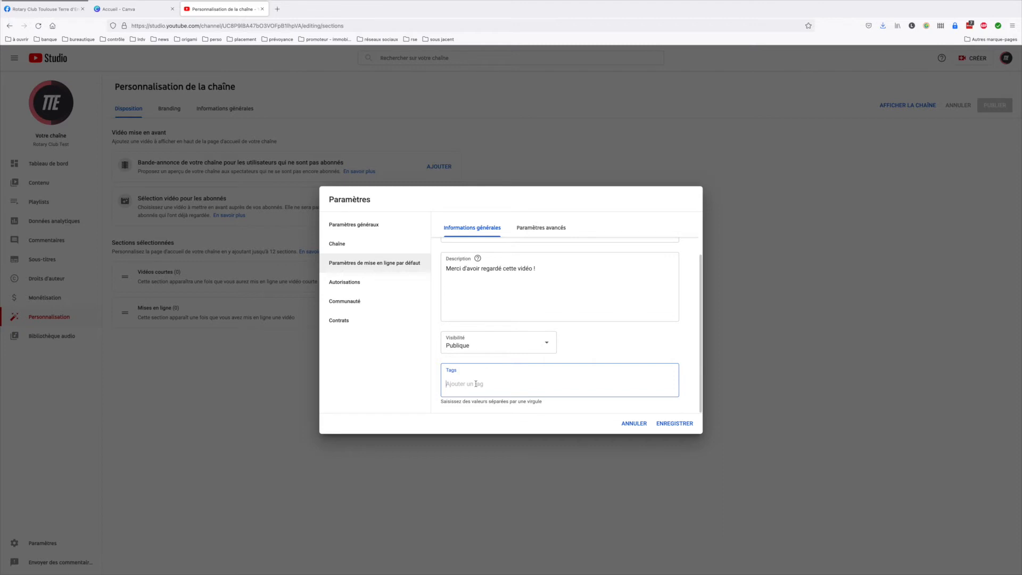
type("rotary")
key("Return")
type("interview")
key("Return")
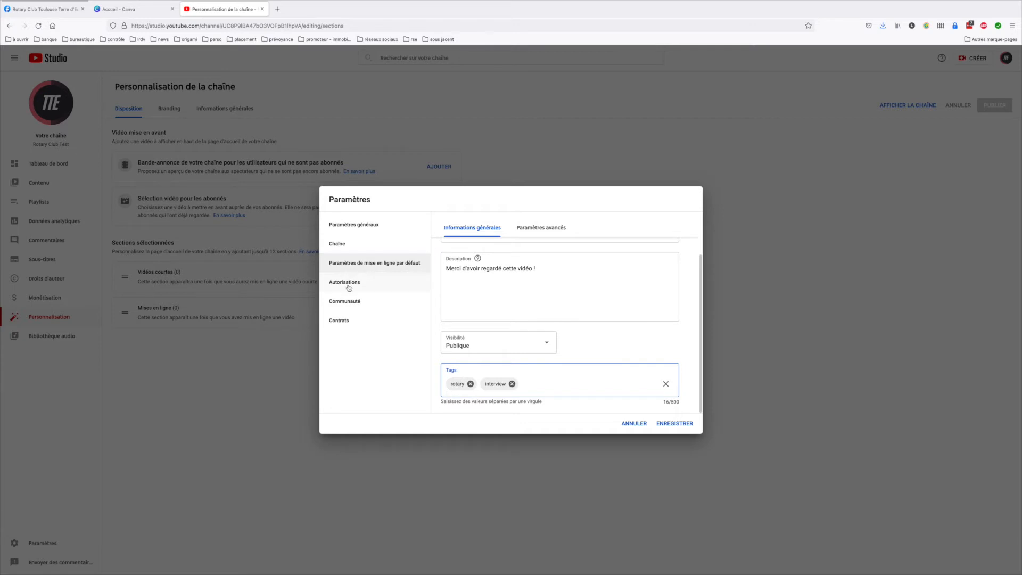
left_click(677, 424)
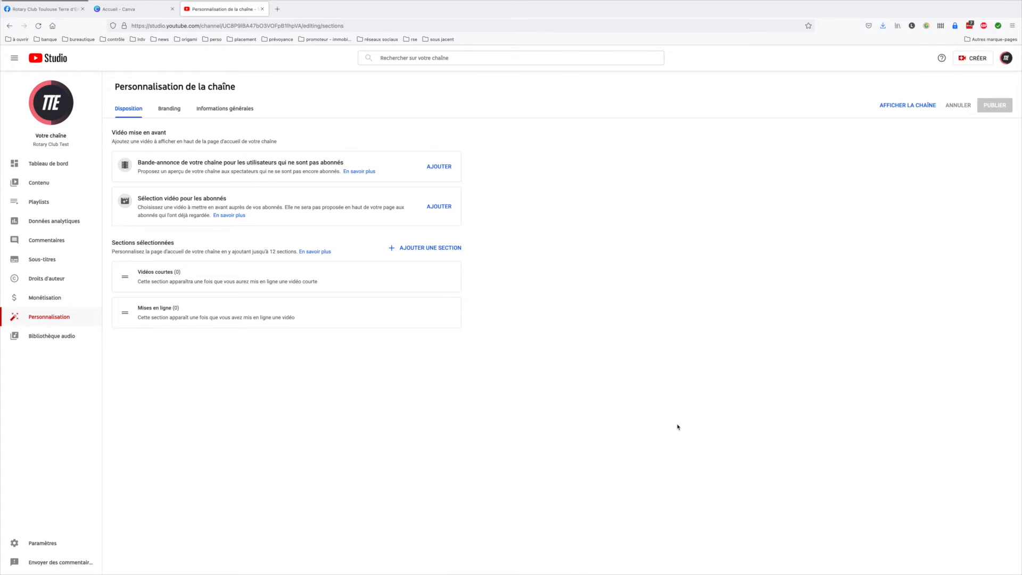
View the public channel page and upload the video file "YT - vidéo.mov" from there
left_click(908, 106)
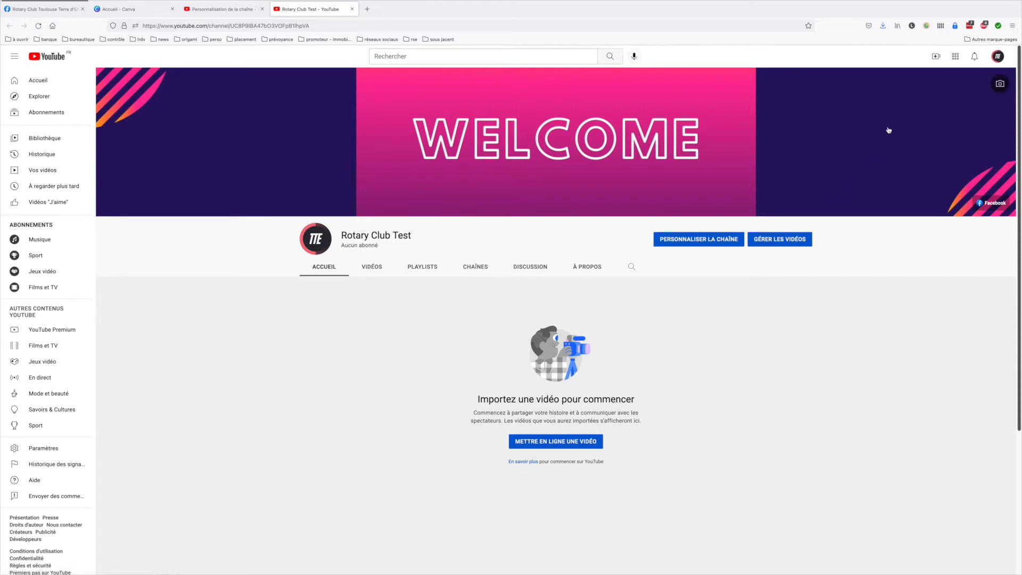
left_click(935, 58)
left_click(902, 76)
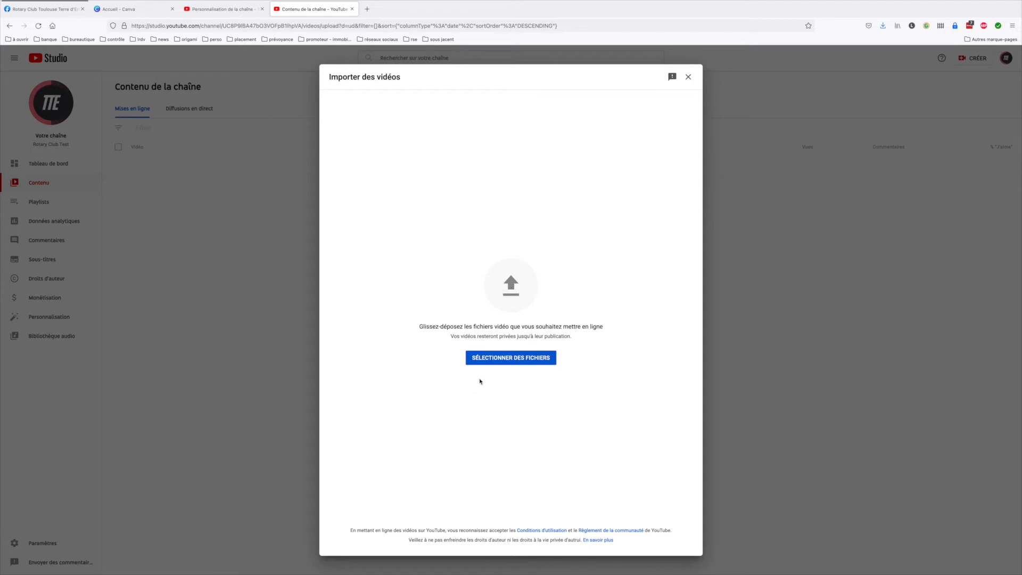
left_click_drag(960, 218, 511, 267)
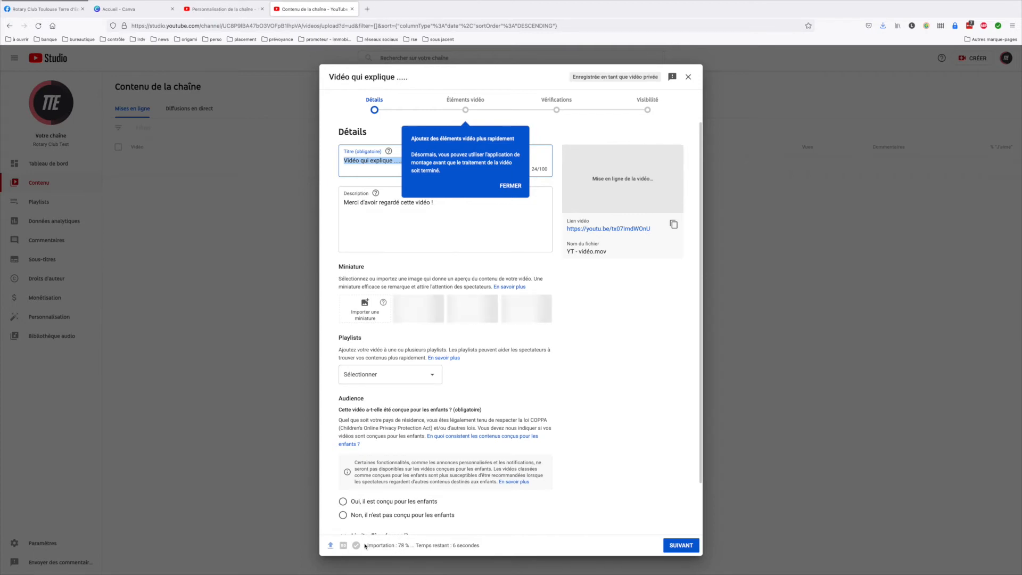
left_click_drag(365, 545, 463, 542)
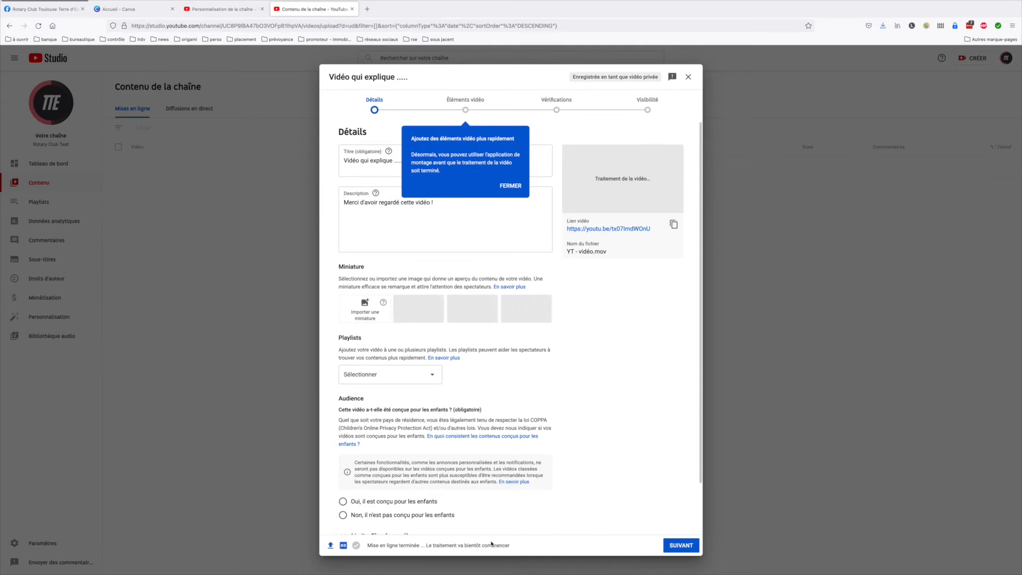
Dismiss the video elements tip and change the uploaded video's title to "Vidéo qui explique un truc sympa !"
left_click(510, 186)
left_click(414, 162)
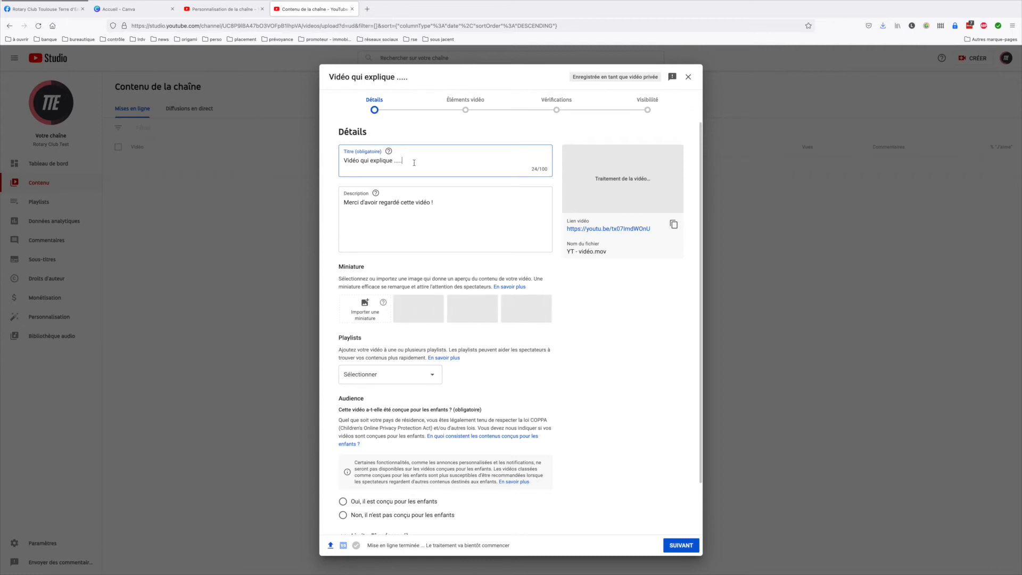
key("BackSpace")
key("BackSpace")
key("BackSpace")
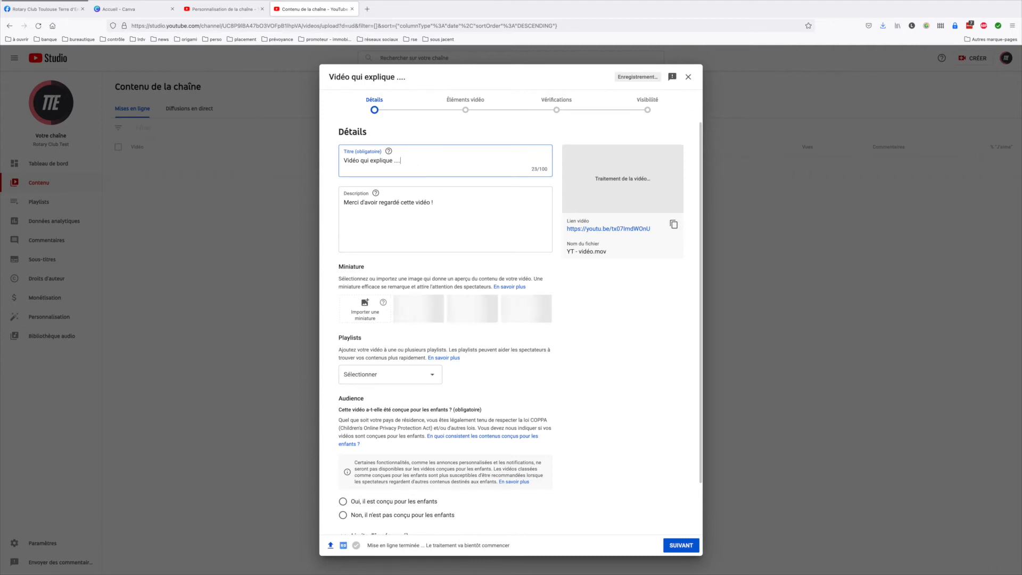
key("BackSpace")
key("BackSpace")
type("un ")
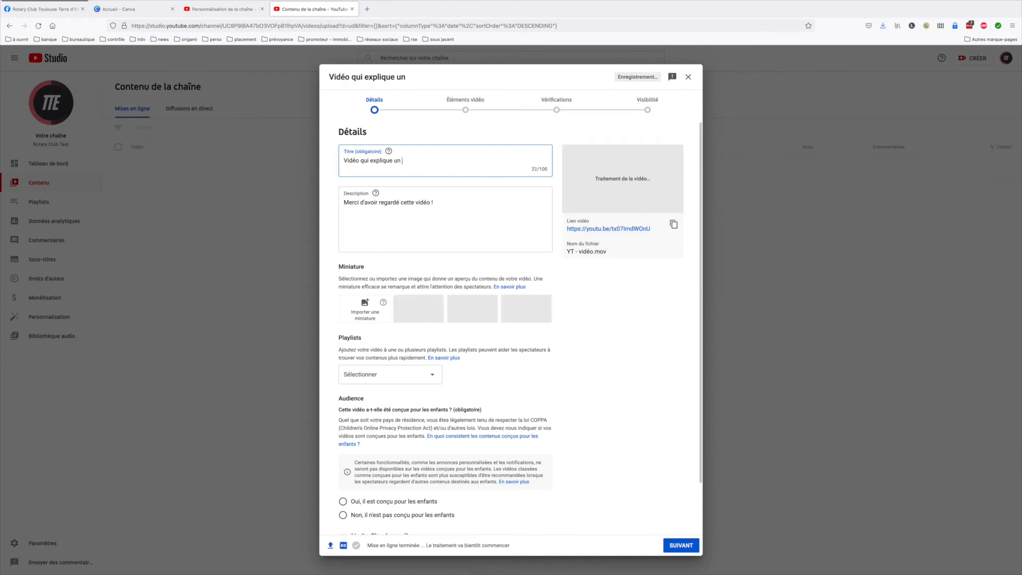
type("truc sympa !")
Insert "On espère que la vidéo t'a plu." above the existing description text, separated by a blank line
left_click(343, 203)
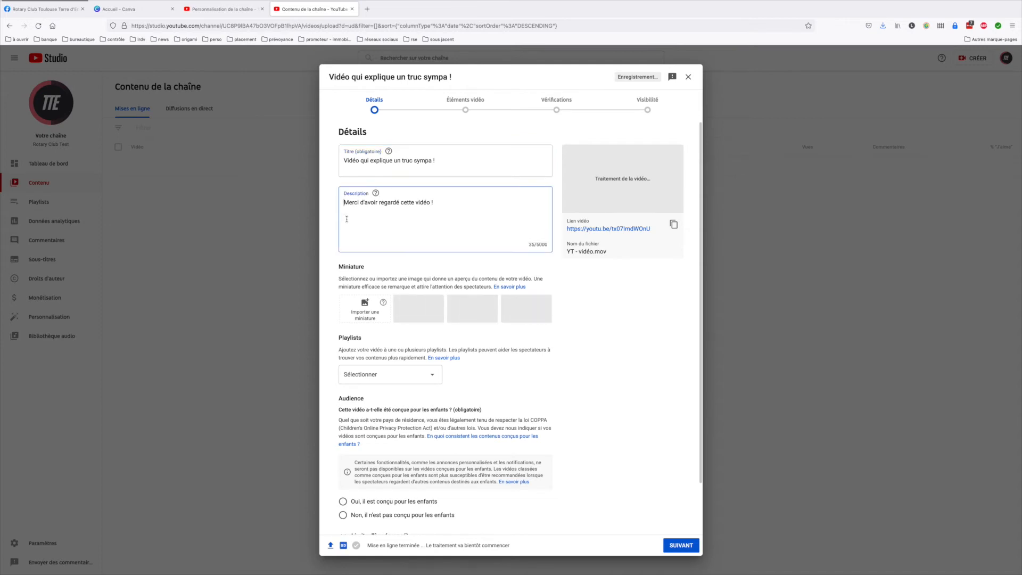
key("Return")
key("Return")
key("Up")
key("Up")
type("O")
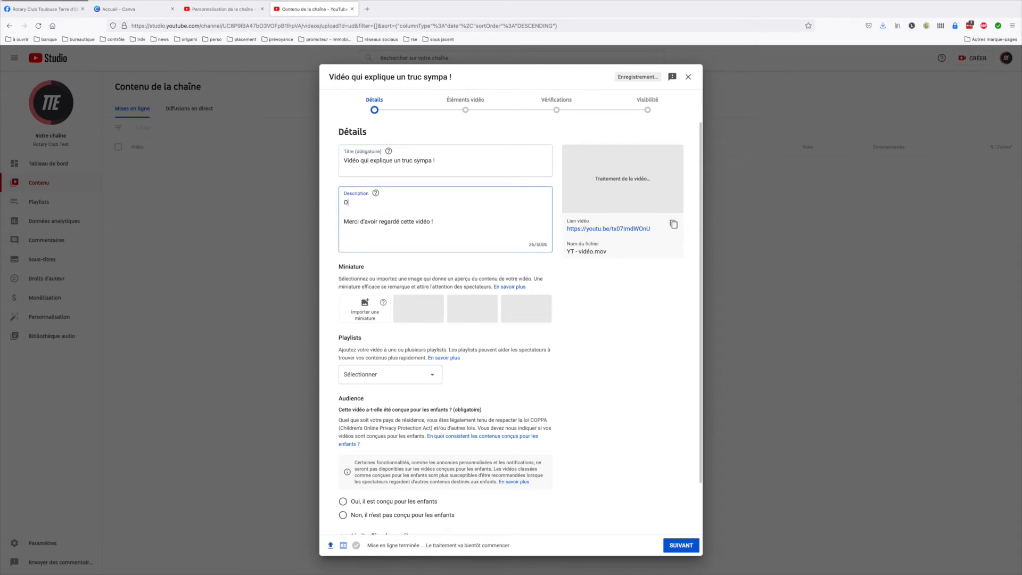
type("n espère que la ")
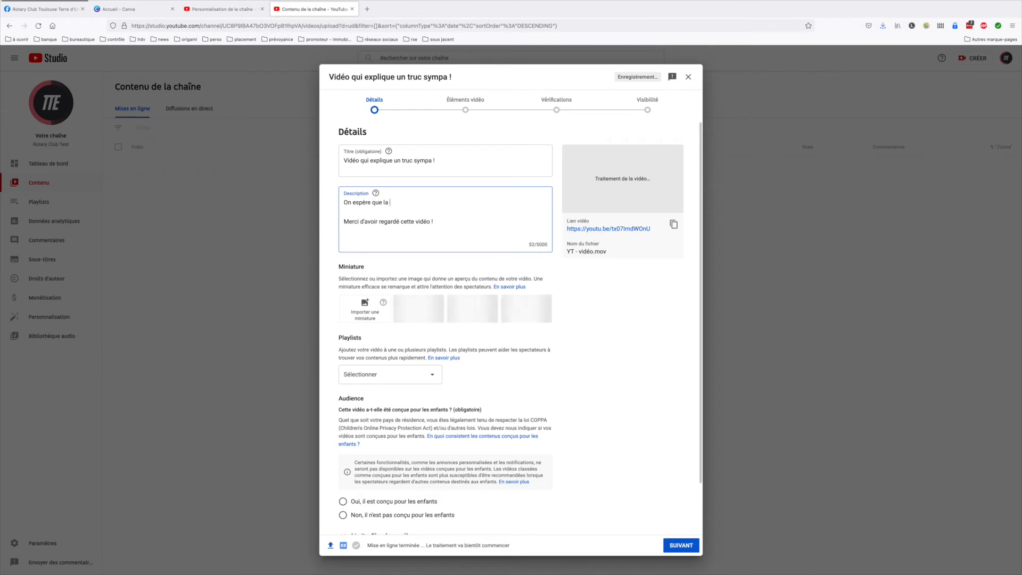
type("vidéo t'a")
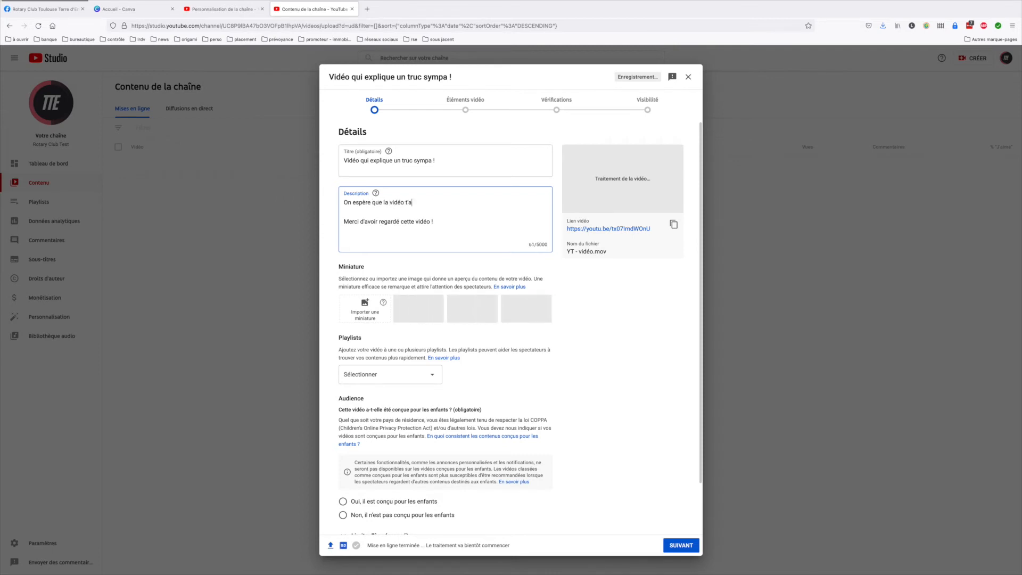
type(" plu .")
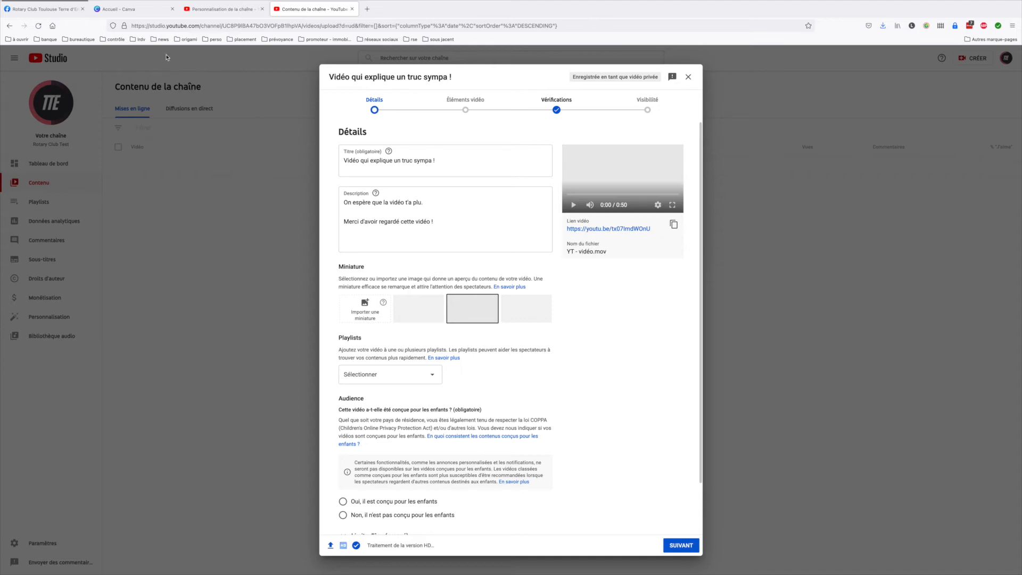
Switch to Canva, create a "Miniature YouTube - voyage" design and apply the airplane wing template
left_click(150, 11)
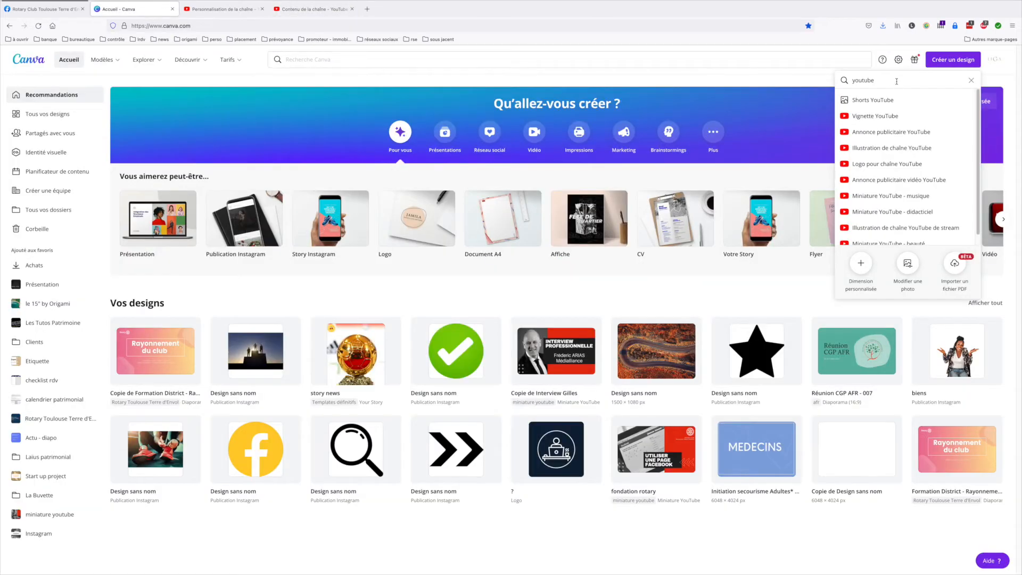
type("mini")
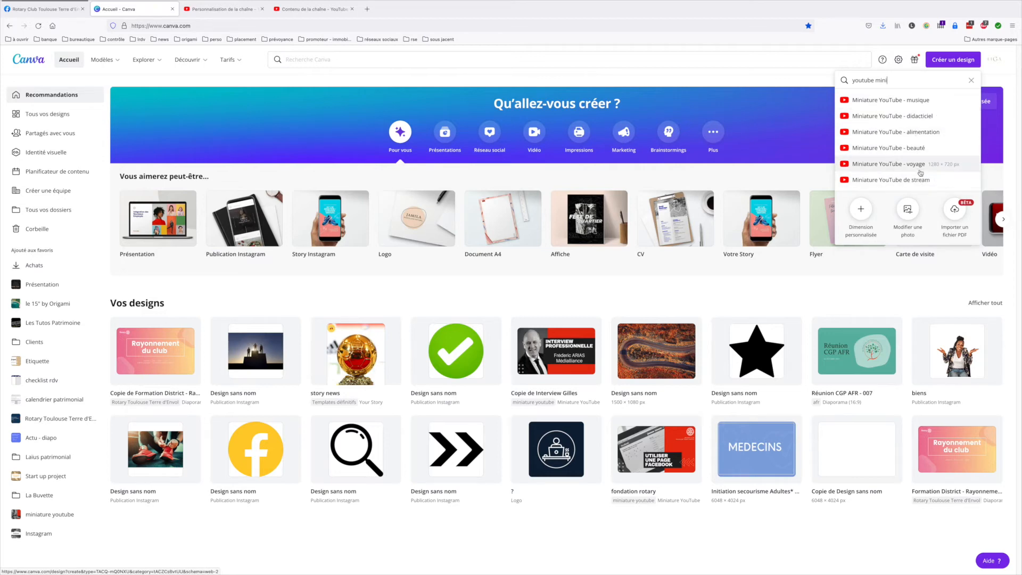
left_click(893, 168)
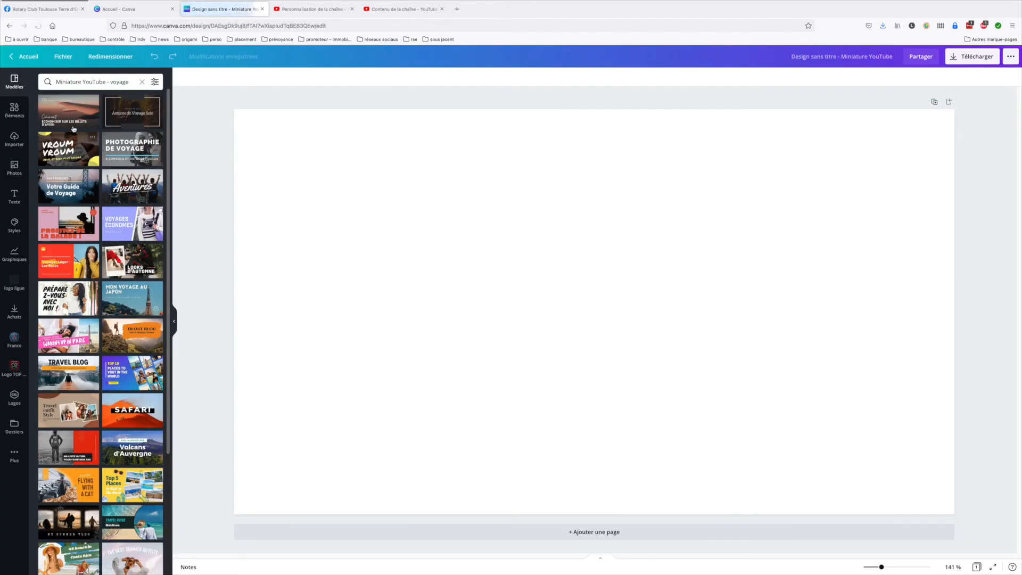
left_click(60, 109)
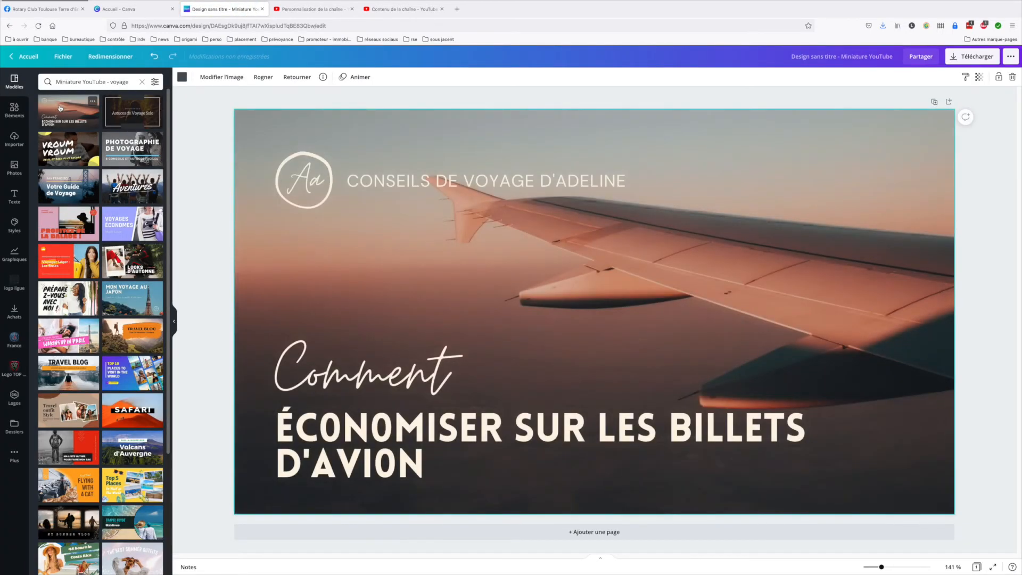
Replace the template's heading "CONSEILS DE VOYAGE D'ADELINE" with "VPYAGE DU ROTARY CLUB TEST"
left_click(626, 180)
left_click(626, 180)
left_click(626, 180)
left_click_drag(626, 180, 403, 184)
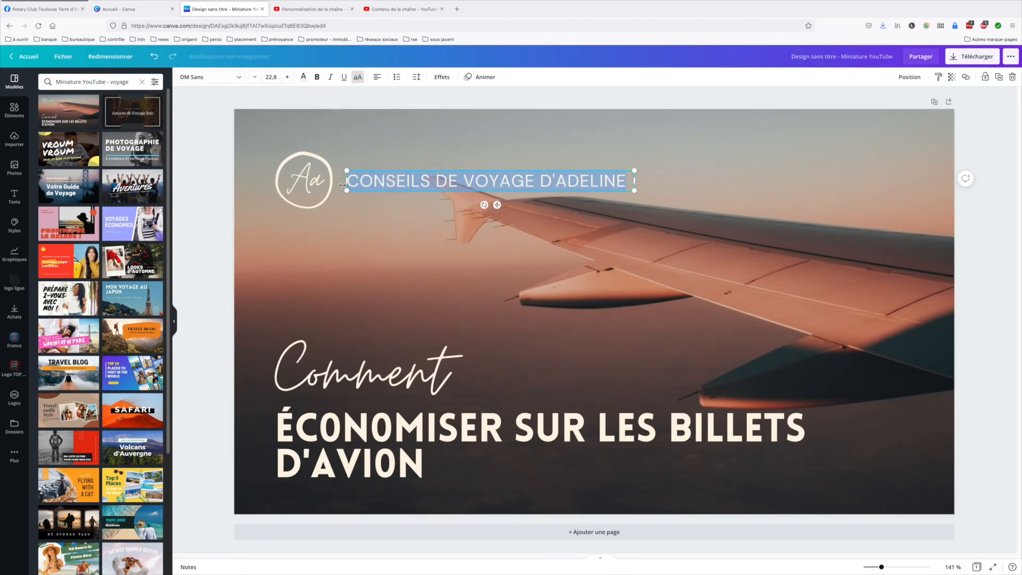
type("VPU")
key("BackSpace")
key("BackSpace")
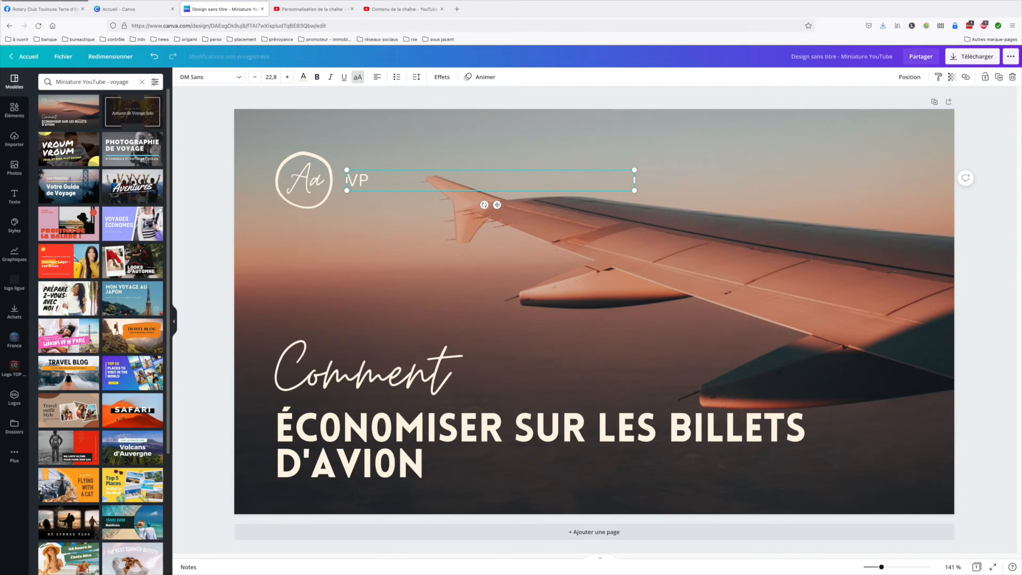
type("PYAGE DU ROT")
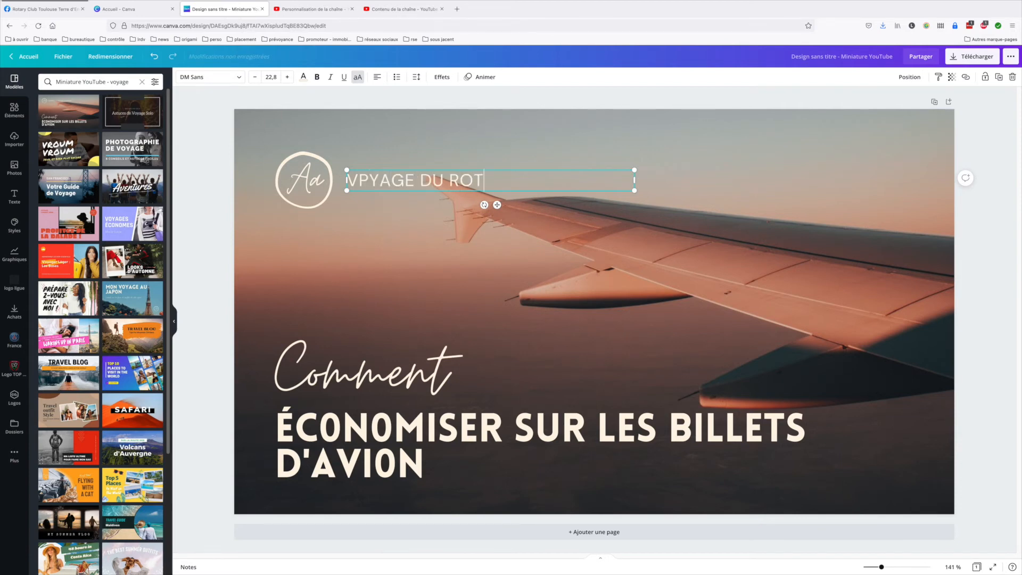
type("ARY CLUB TEST")
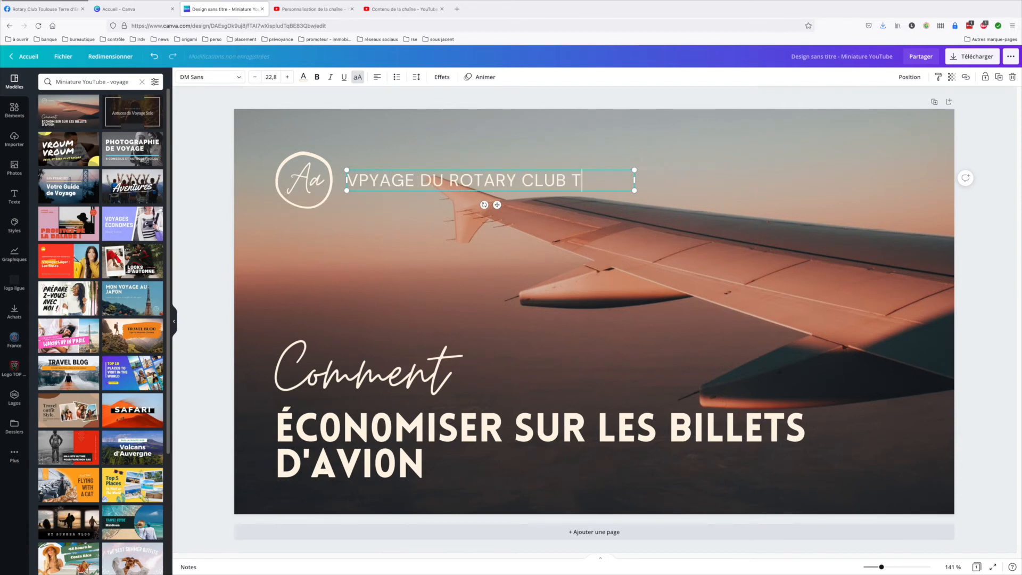
left_click(578, 303)
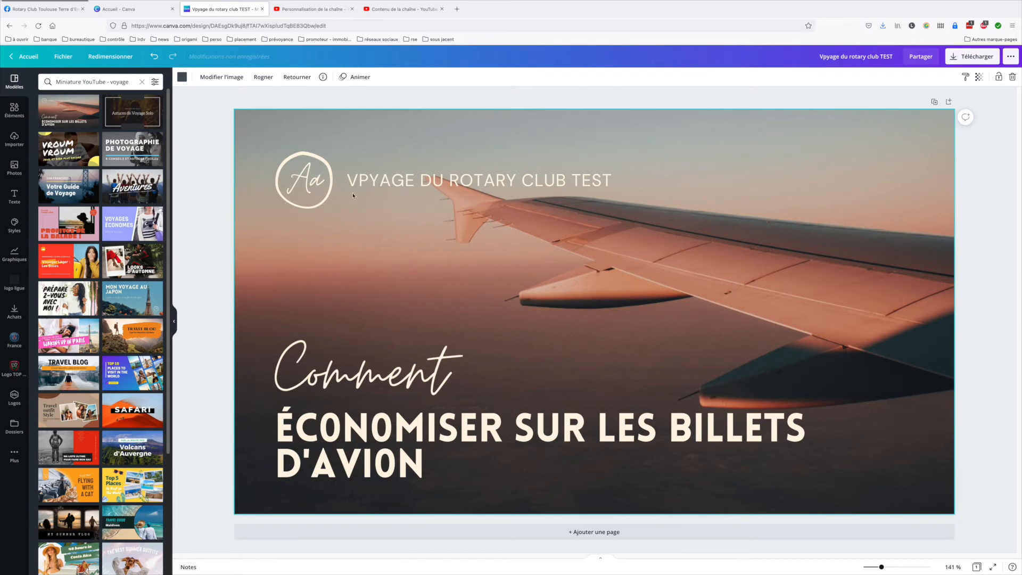
Switch back to YouTube Studio, try to import a custom thumbnail for the video and dismiss the phone validation request
left_click(397, 10)
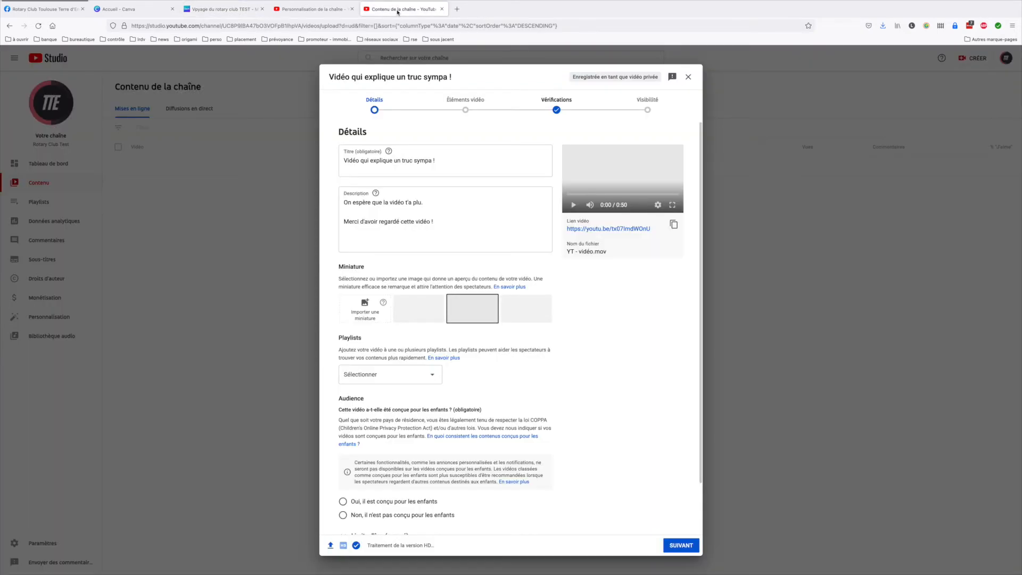
left_click(362, 305)
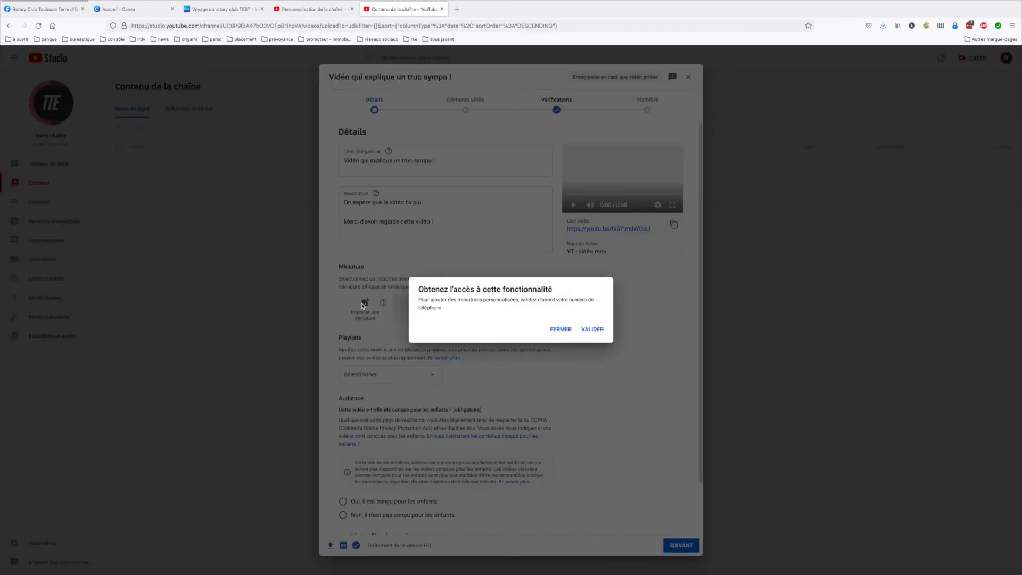
left_click(560, 329)
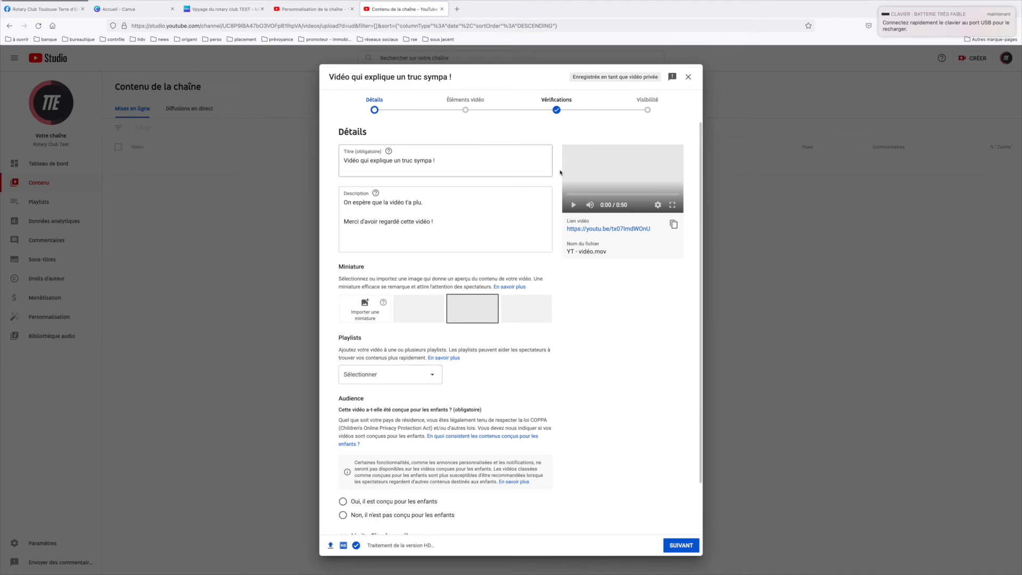
Declare the video as not made for children and continue to the video elements
scroll(438, 425, "down", 1)
scroll(438, 426, "down", 2)
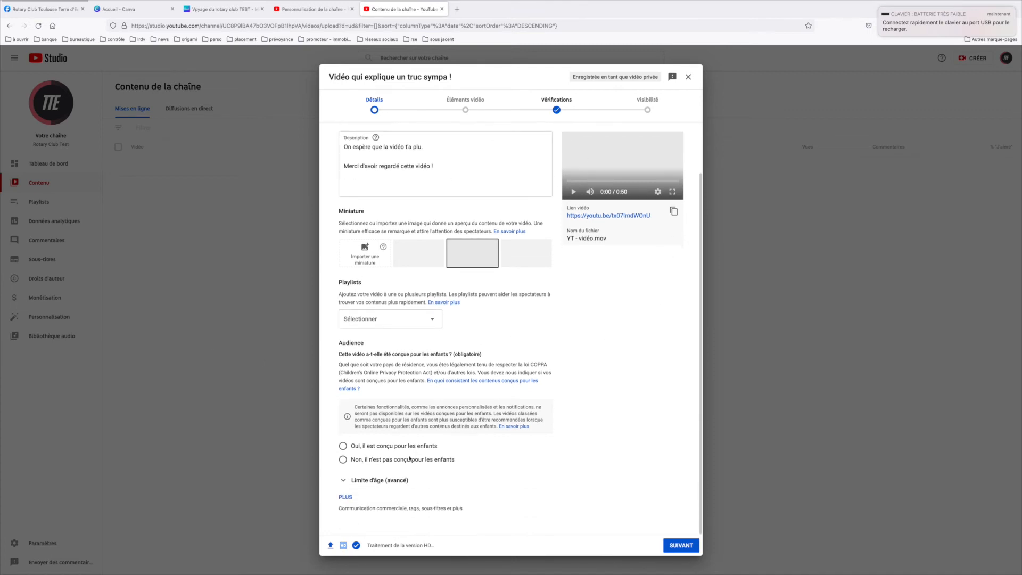
left_click(375, 461)
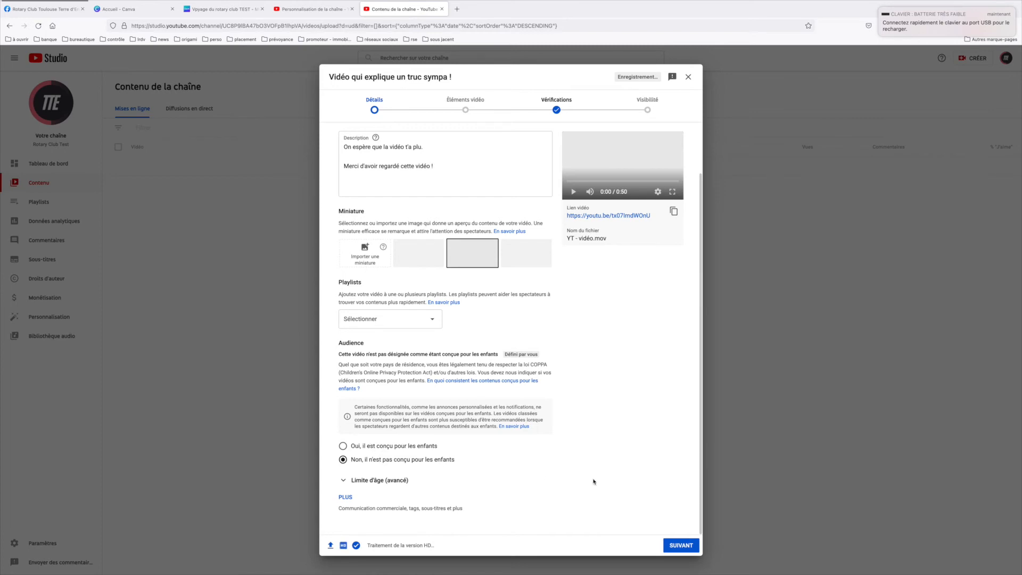
left_click(684, 545)
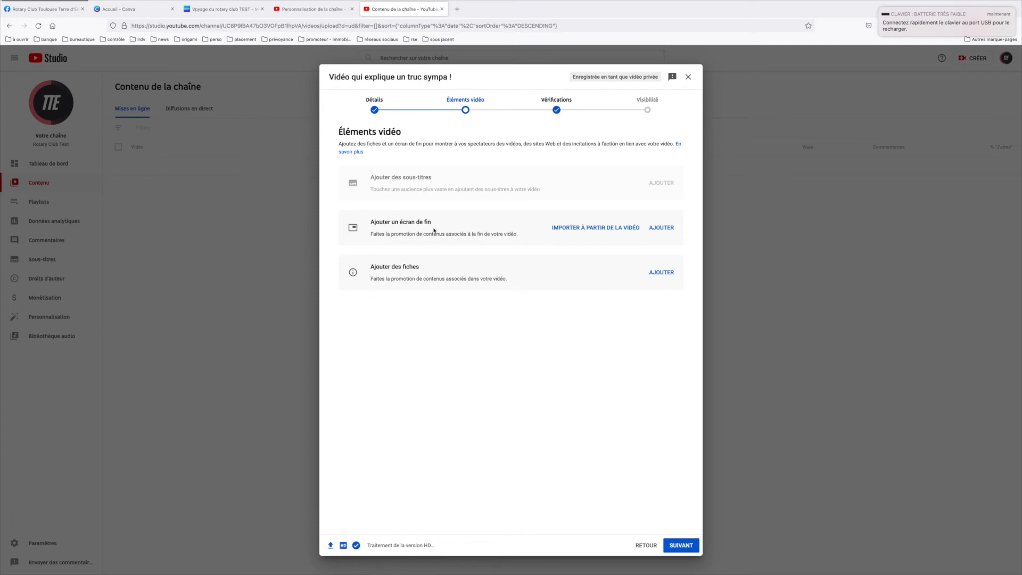
left_click(667, 229)
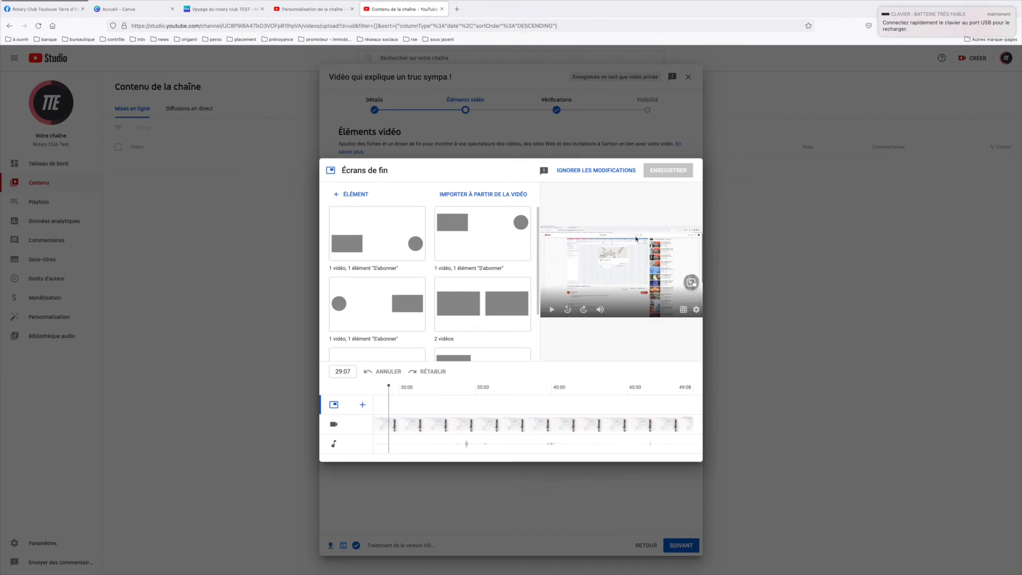
scroll(483, 308, "down", 2)
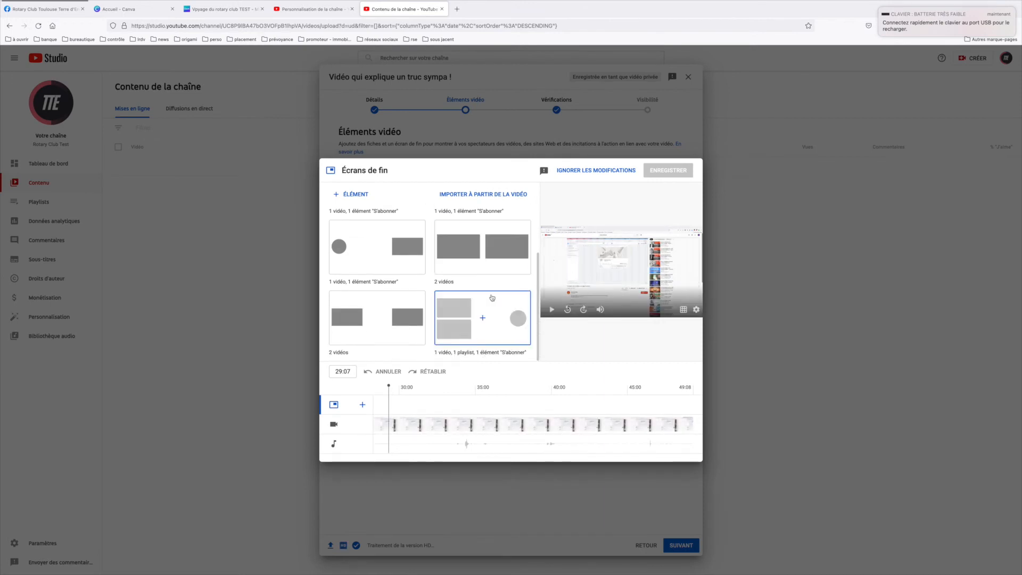
left_click(483, 309)
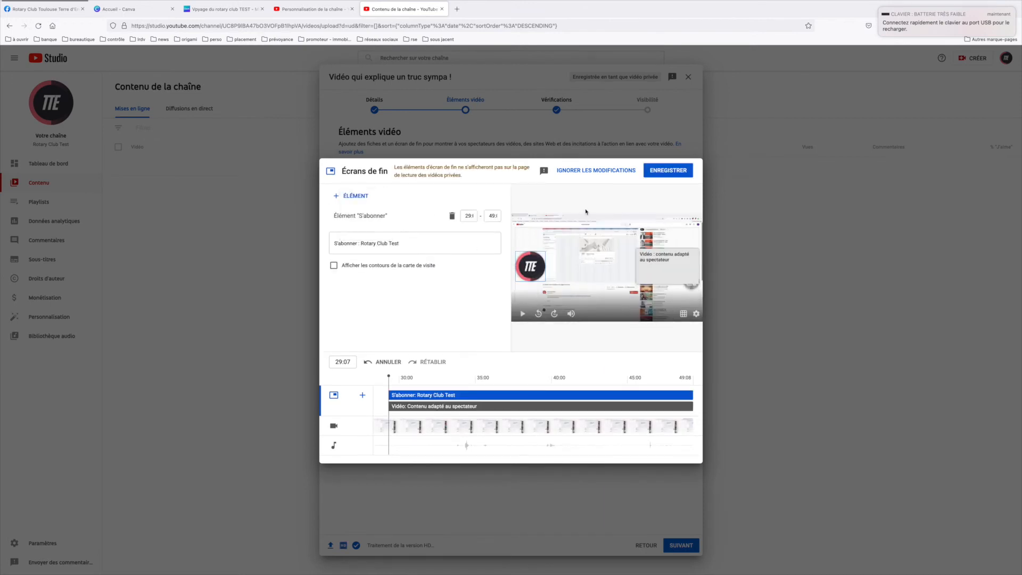
left_click(588, 170)
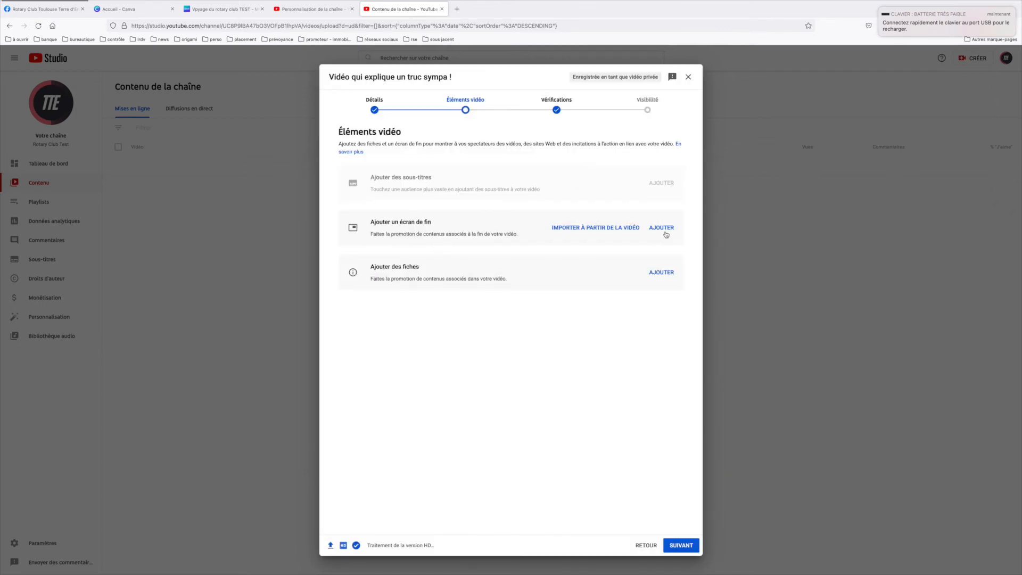
Add an end screen from the template with the subscribe element left of the video, and move both elements towards the frame's centre
left_click(661, 227)
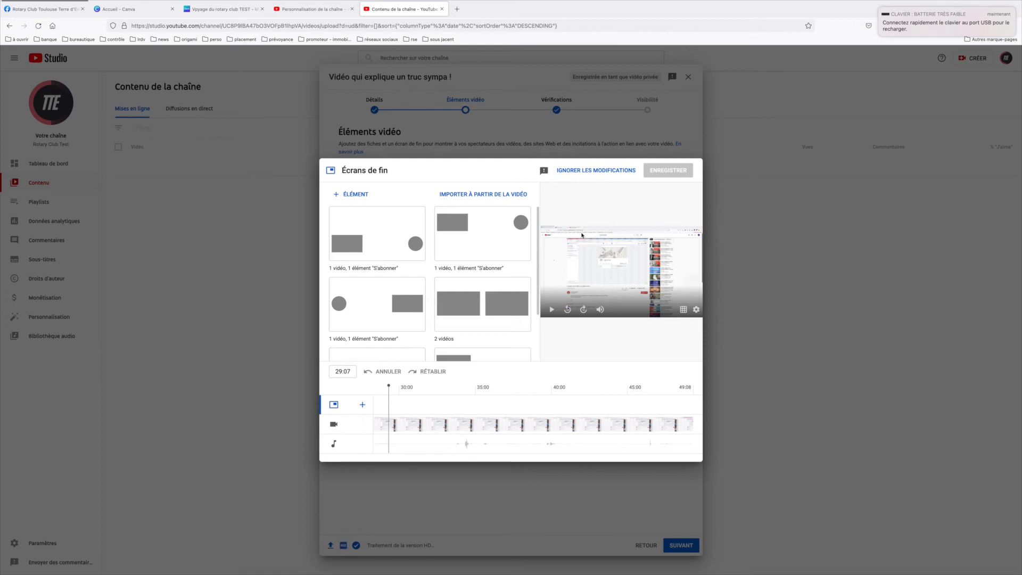
left_click(355, 307)
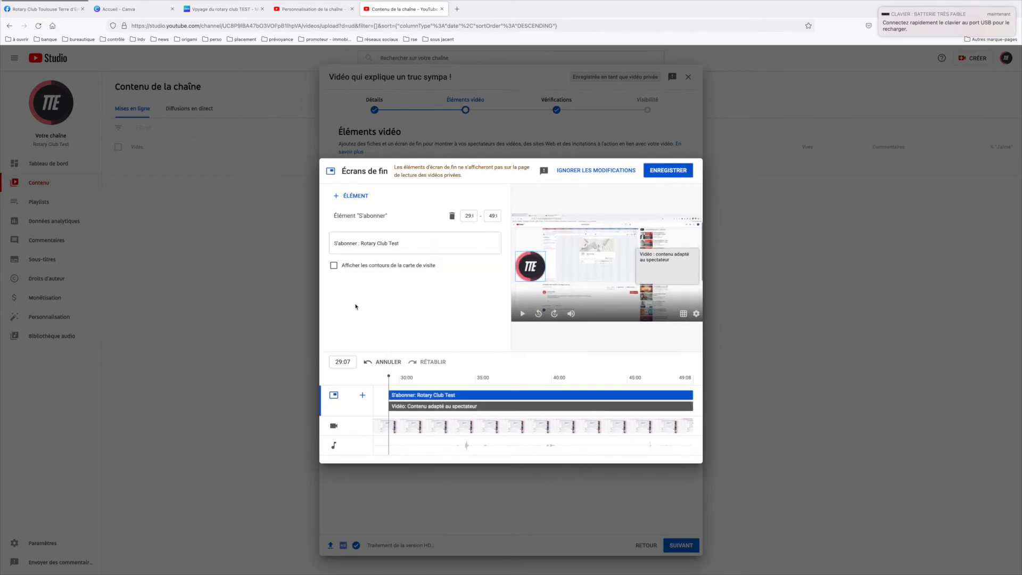
left_click_drag(528, 261, 558, 258)
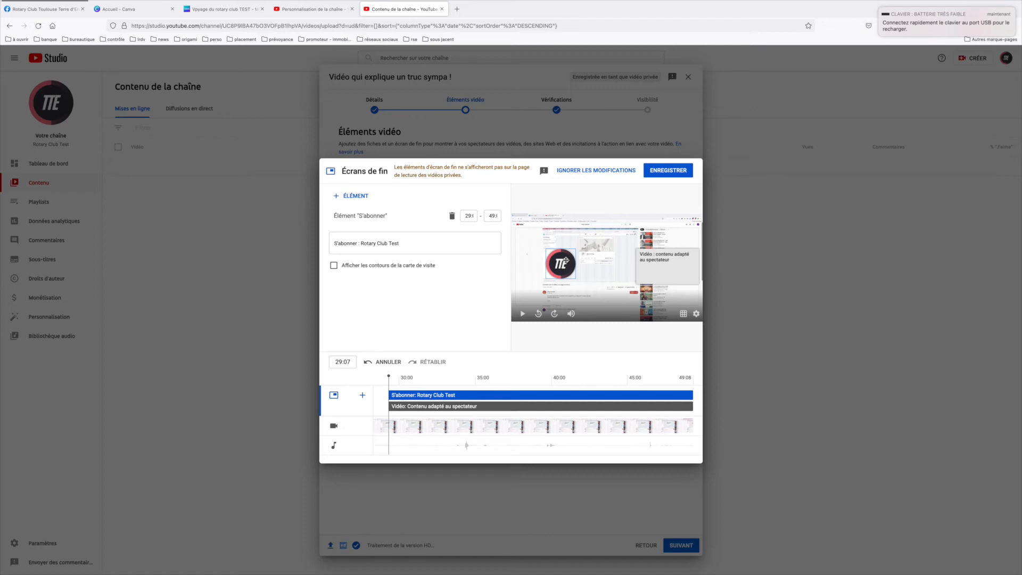
left_click_drag(676, 264, 643, 260)
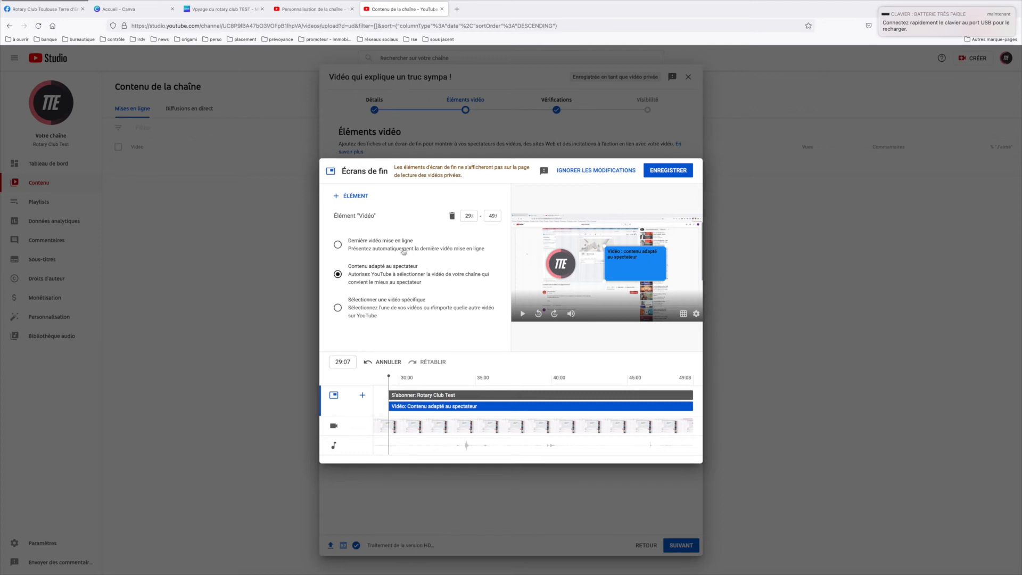
Set the end screen's video element to "Contenu adapté au spectateur" and save the end screen
left_click(387, 239)
left_click(383, 269)
left_click(673, 170)
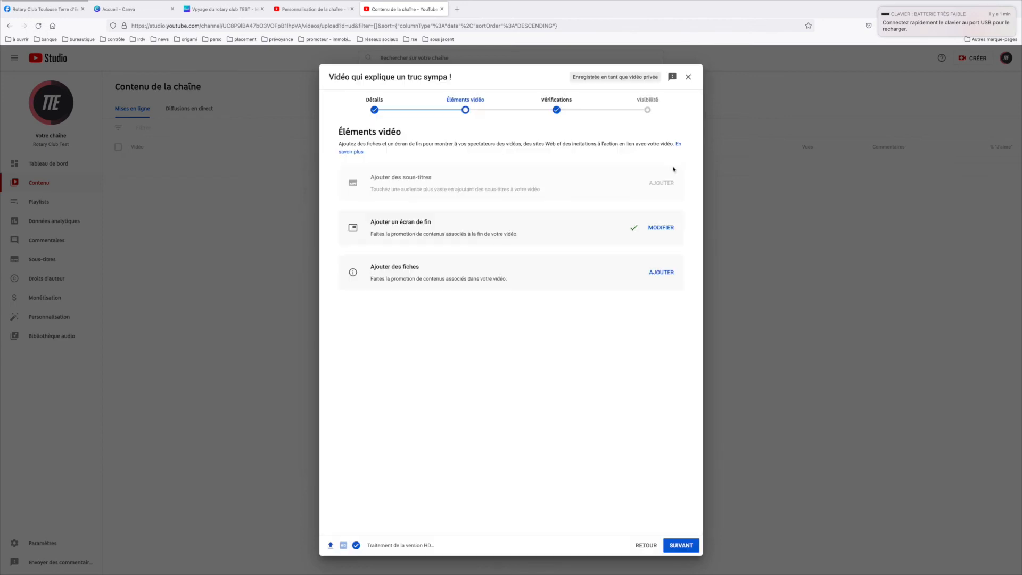
Proceed past the checks to the visibility settings, view the scheduling option, and publish the video immediately as "Publique"
left_click(675, 544)
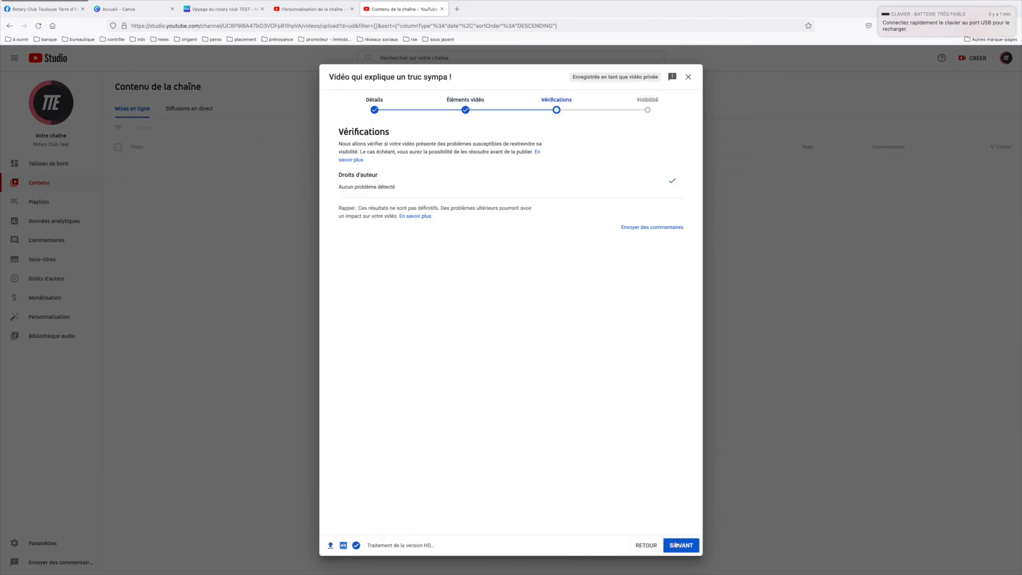
left_click(675, 544)
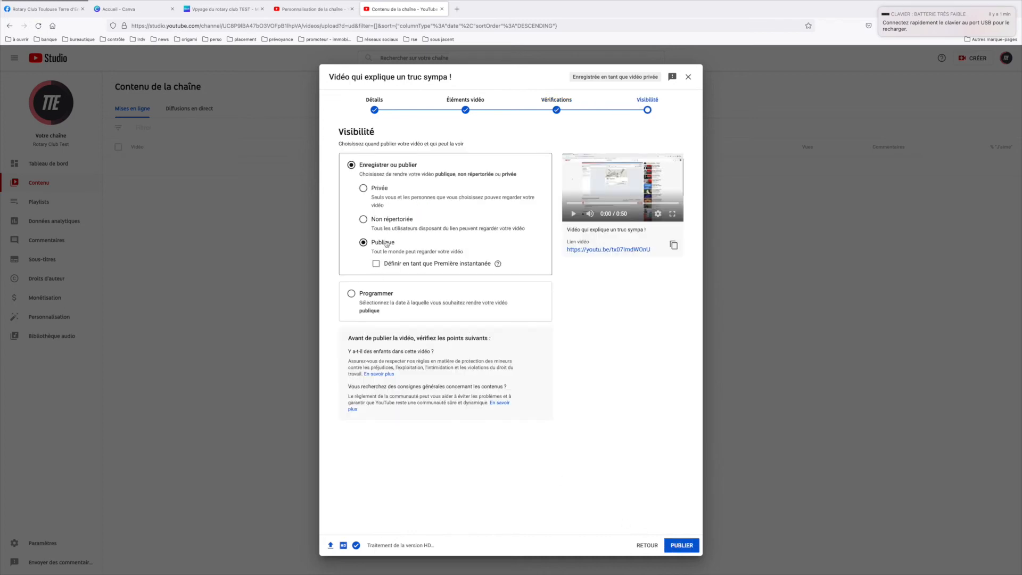
left_click(373, 297)
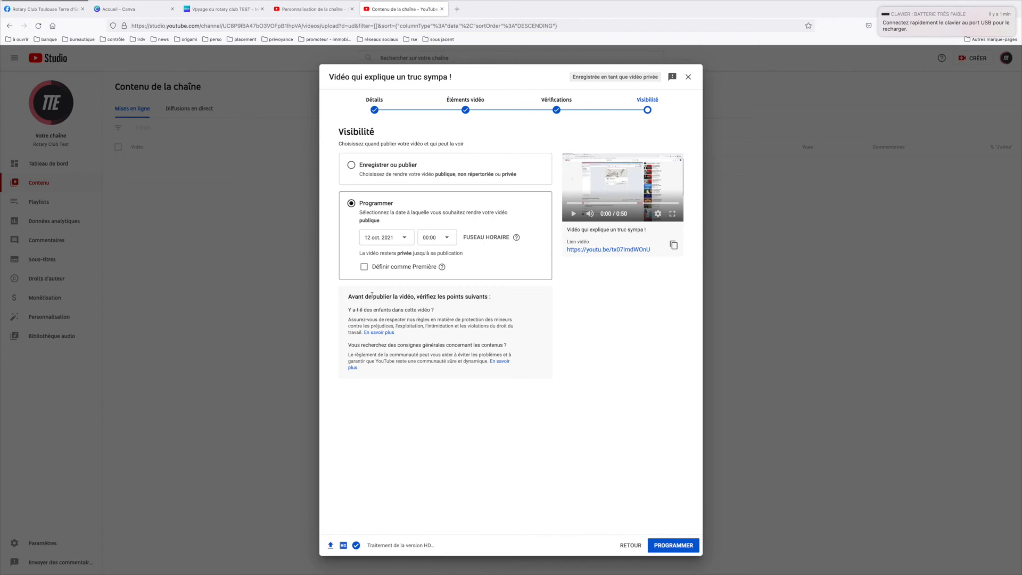
left_click(394, 169)
left_click(393, 170)
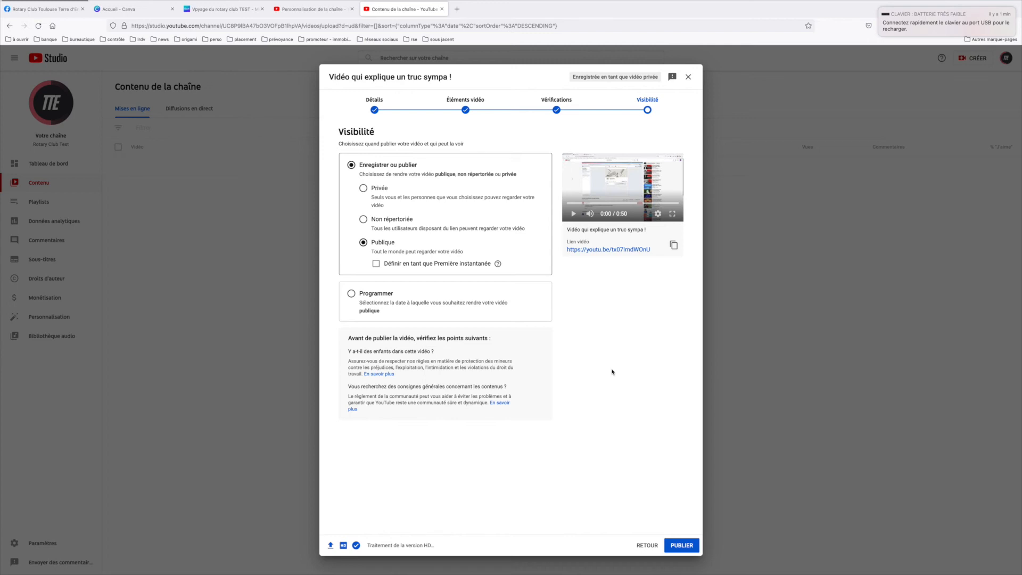
left_click(673, 546)
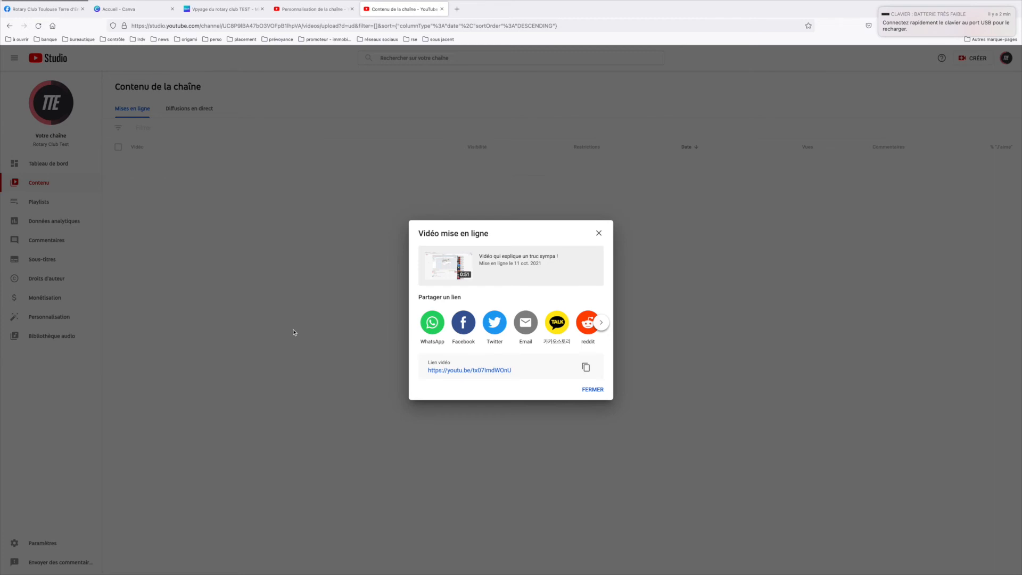
Copy the published video's link and open it in a new browser tab
left_click_drag(525, 372, 422, 370)
key("super+c")
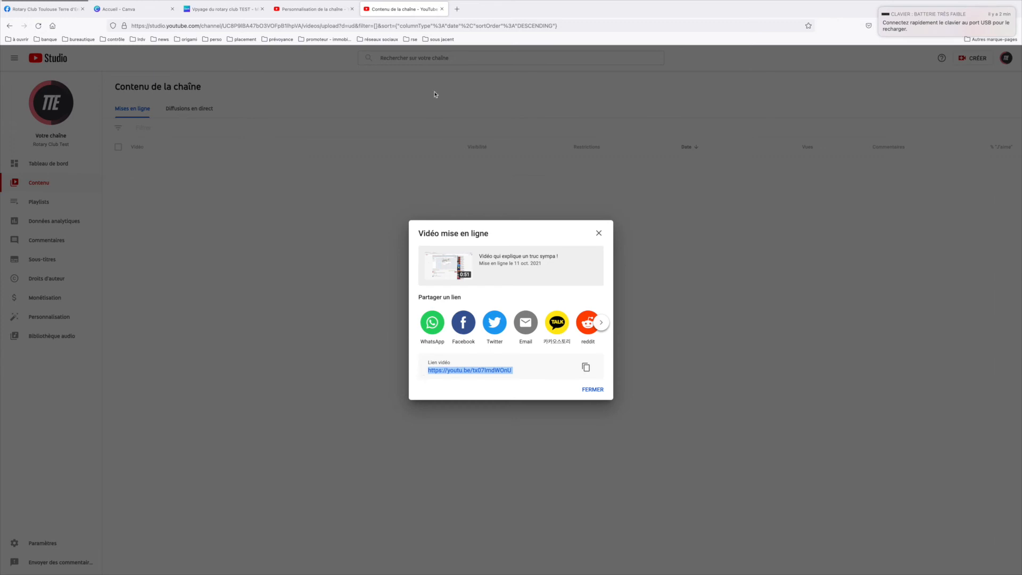
left_click(456, 10)
key("super+v")
key("Return")
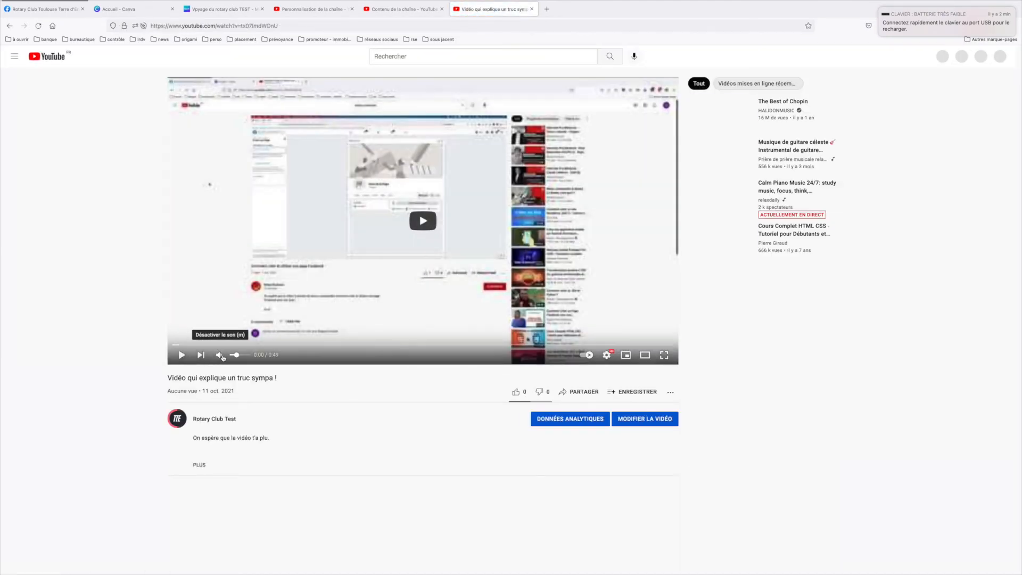
Play the video muted, skip ahead to check its end screen, pause it and close the video page
left_click(221, 357)
left_click(182, 355)
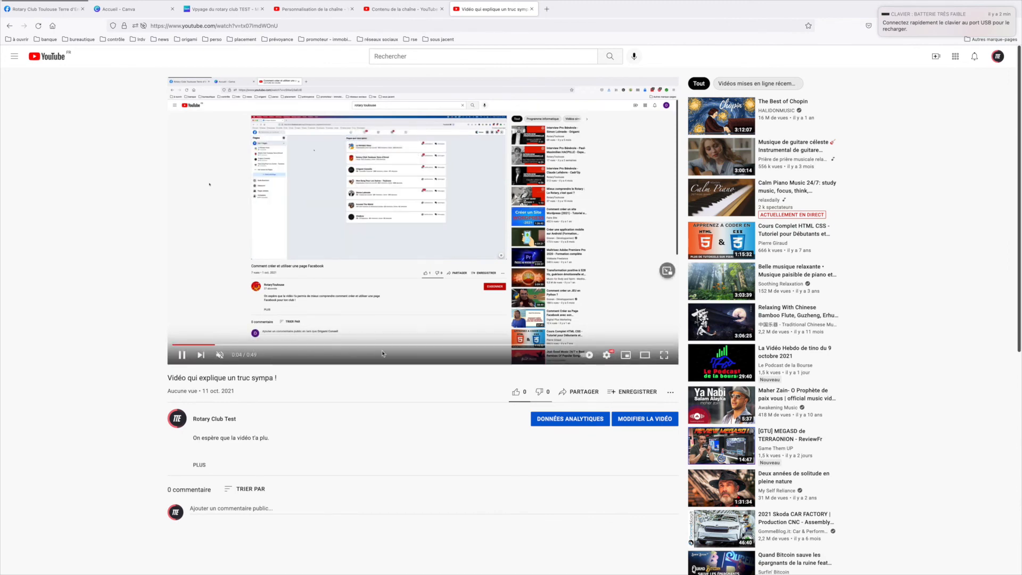
left_click(437, 345)
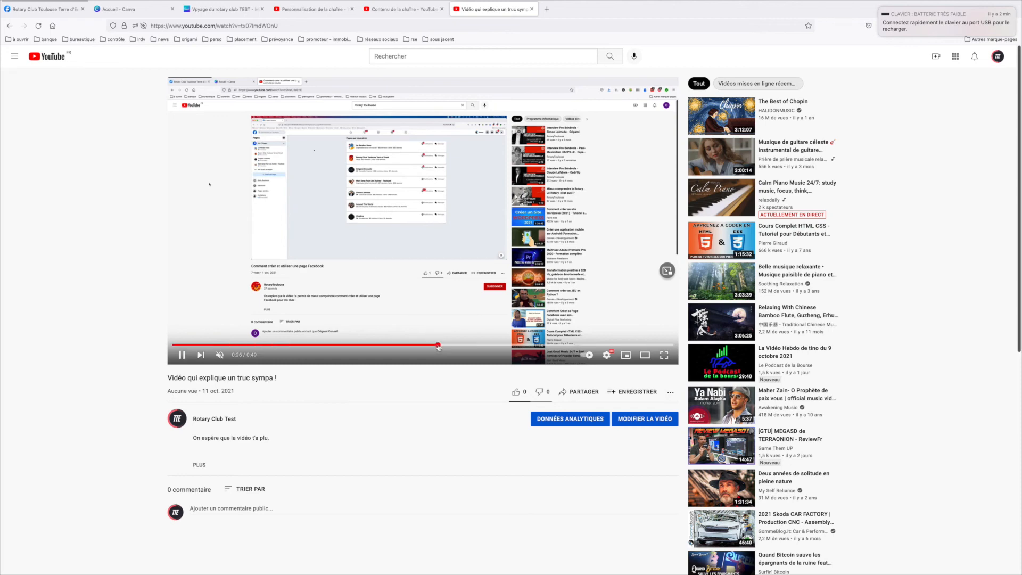
left_click(182, 355)
mouse_move(300, 214)
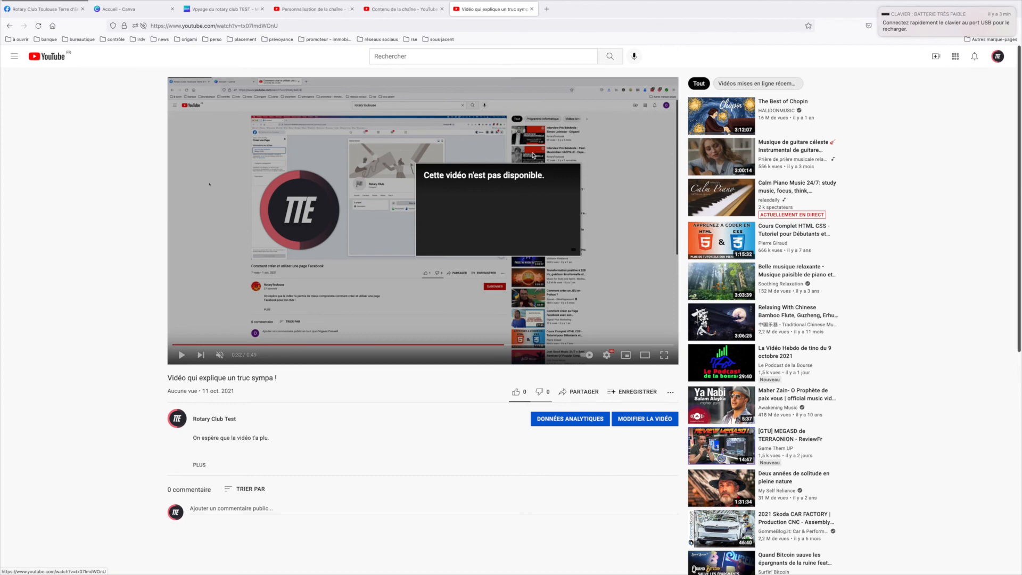
left_click(531, 9)
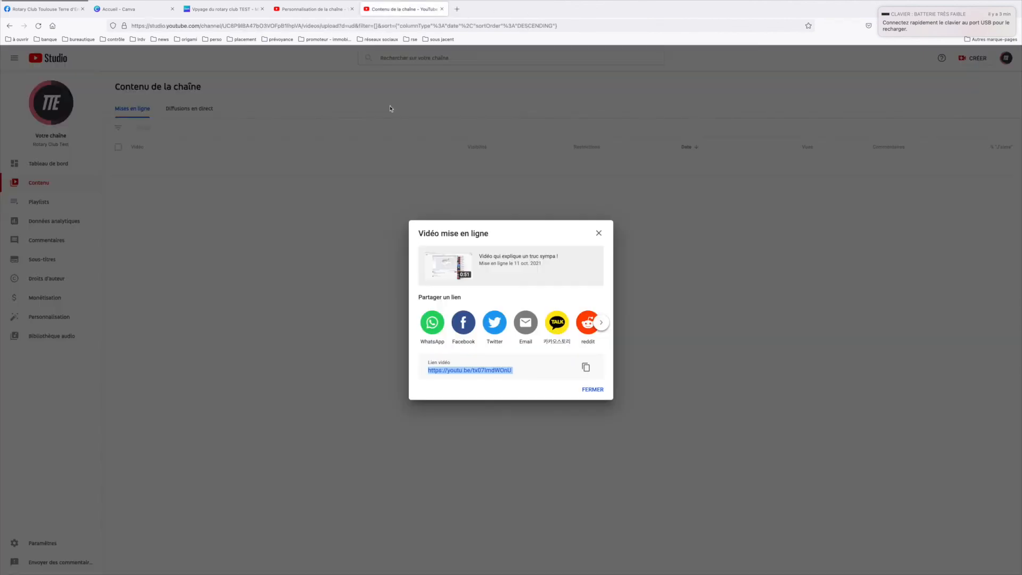
Close the published video's sharing dialog and view the latest video's statistics from the channel dashboard, returning to the dashboard
left_click(594, 389)
left_click(46, 165)
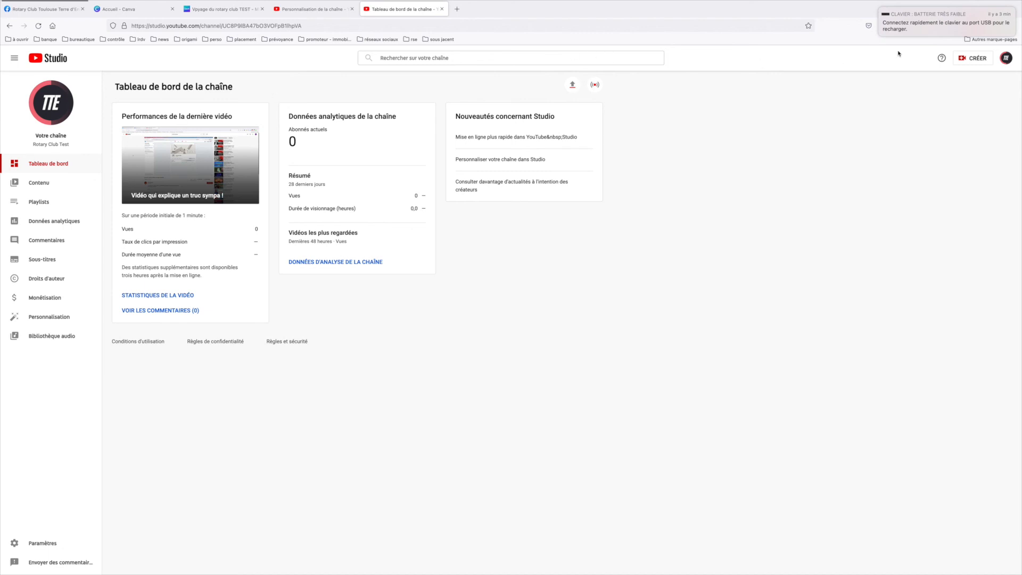
left_click(879, 8)
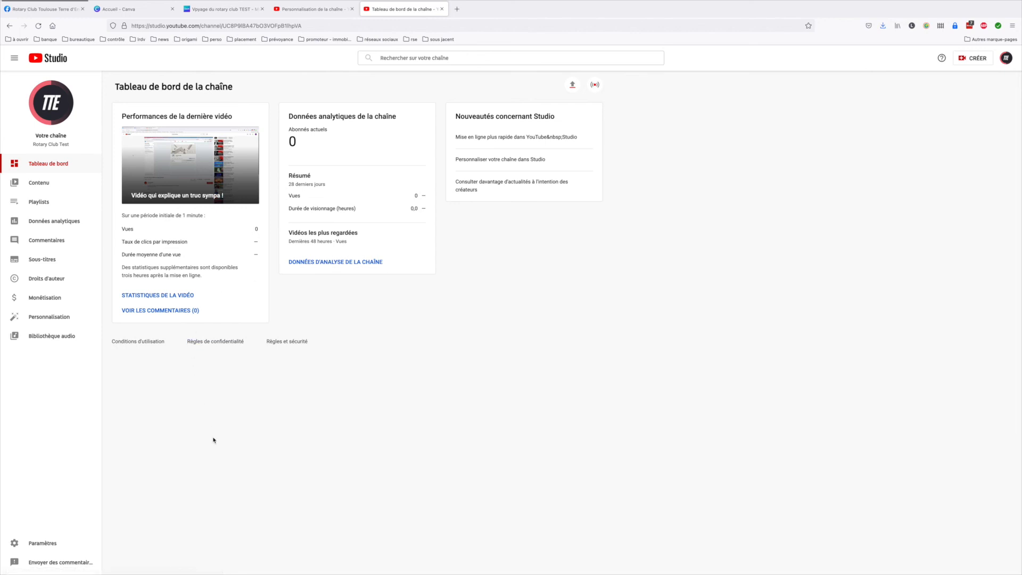
left_click(147, 294)
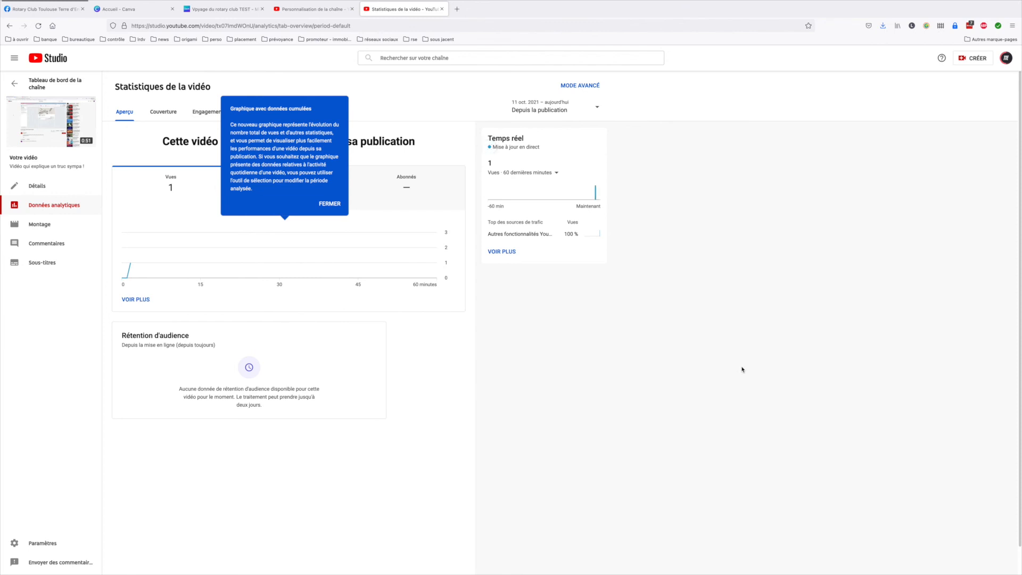
left_click(15, 84)
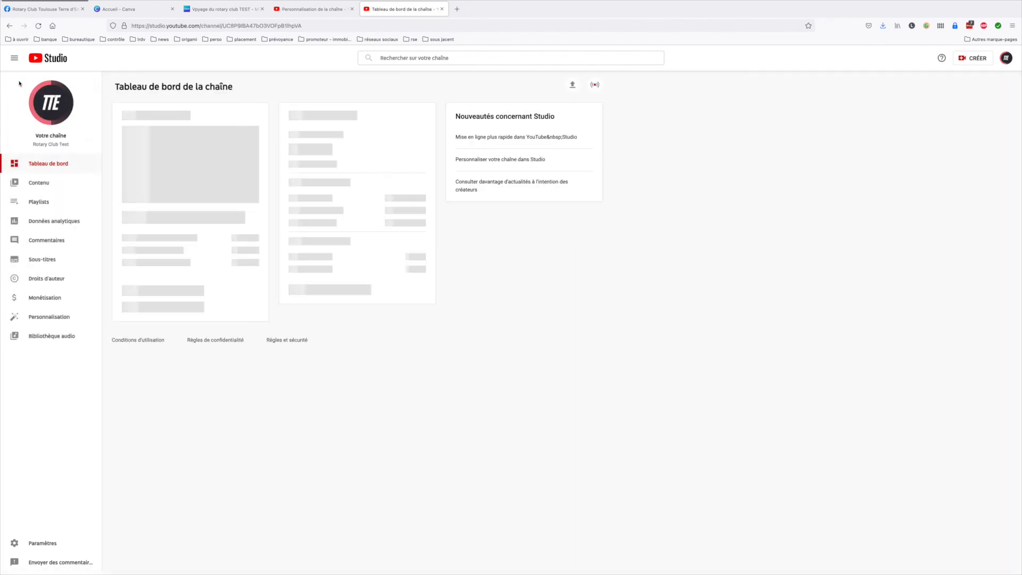
Review the "Autorisations" section of the channel settings, where other people can be invited, and close the settings without changes
left_click(42, 545)
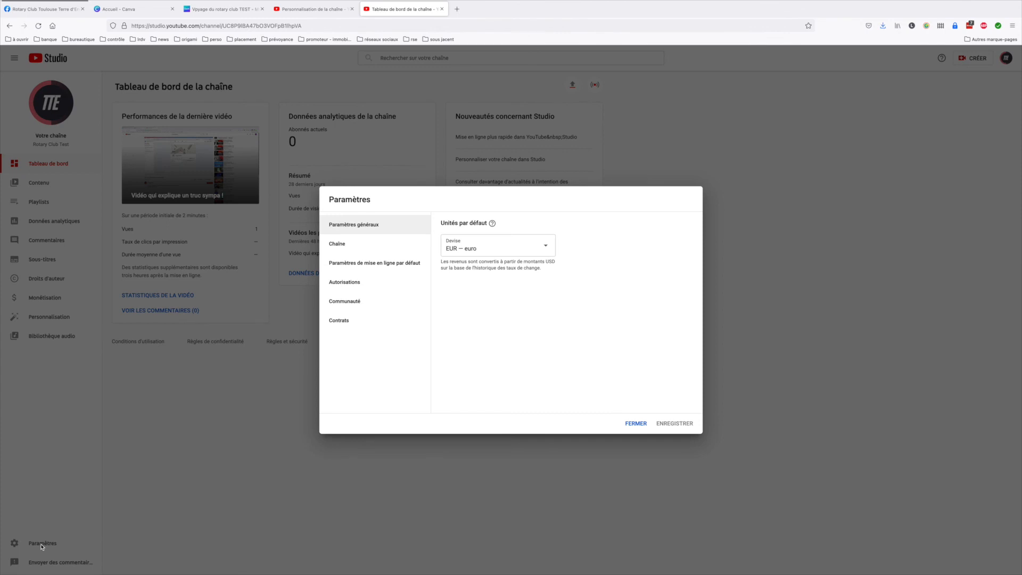
left_click(342, 283)
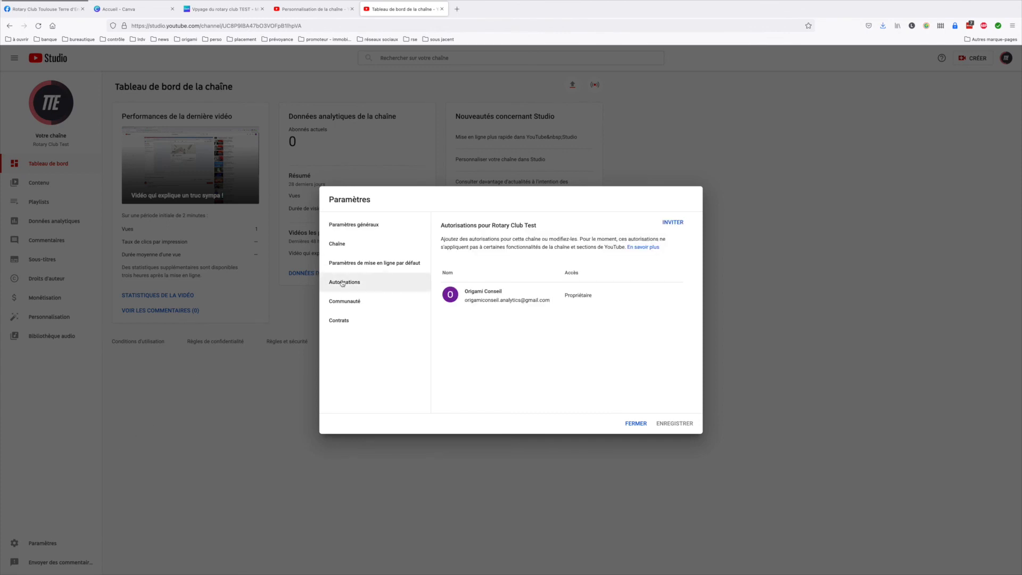
left_click(640, 426)
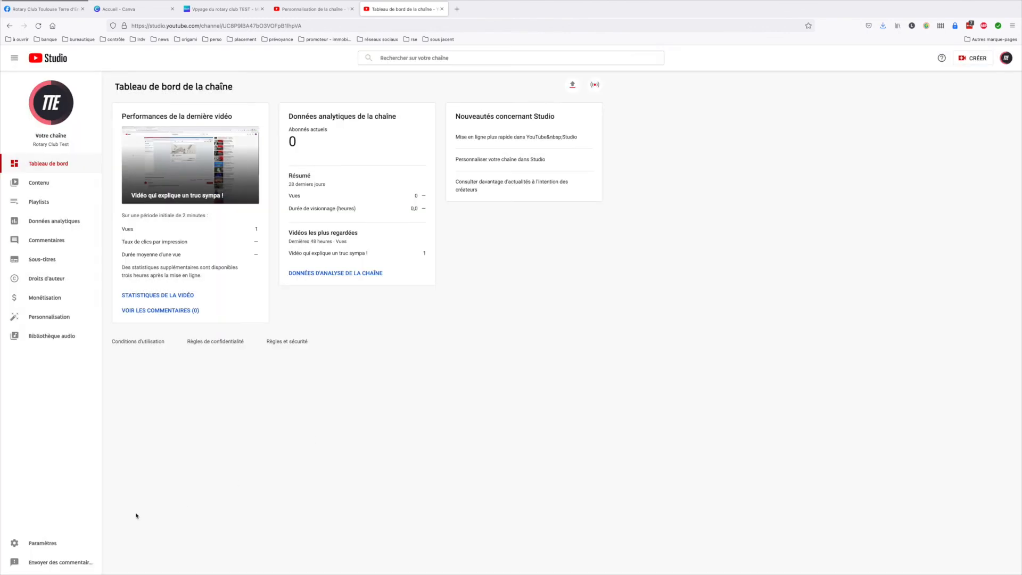
left_click(52, 544)
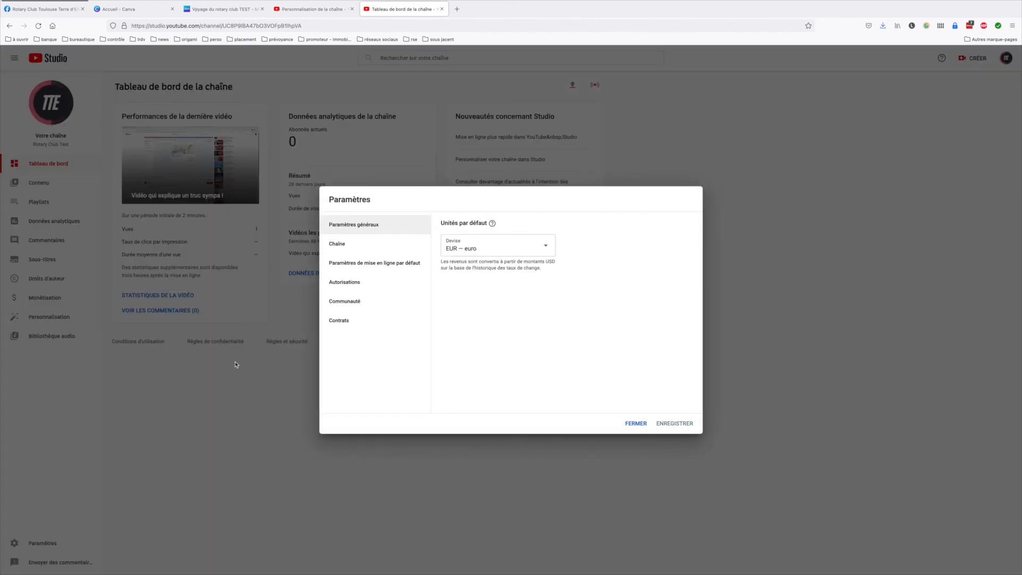
left_click(350, 281)
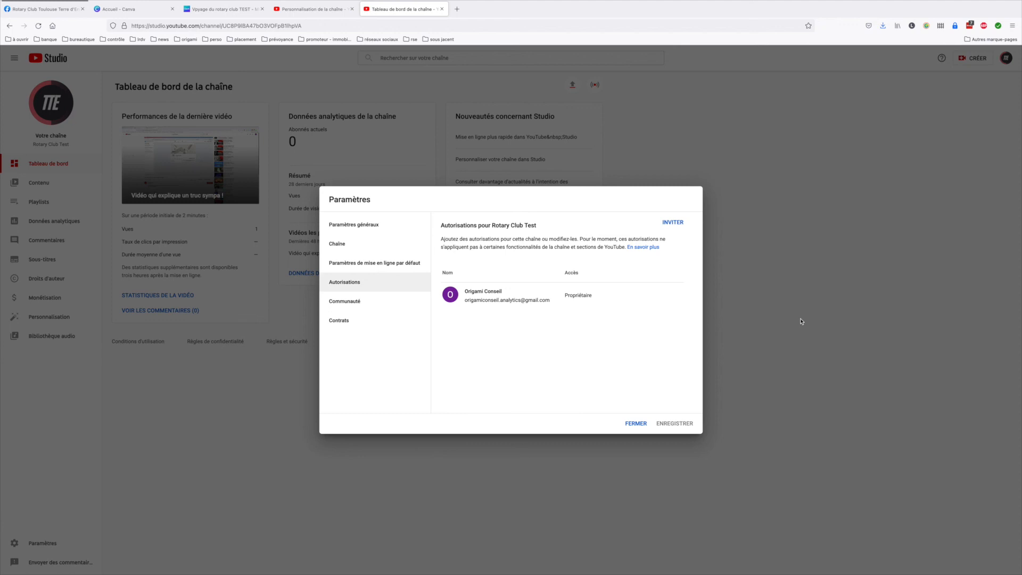
left_click(635, 423)
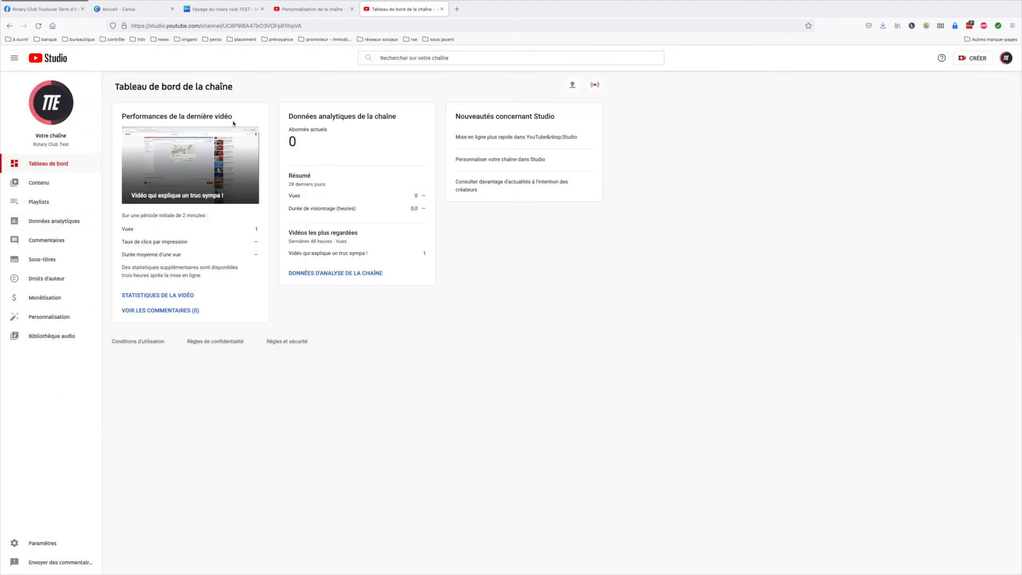
Open the Rotary Club Test channel's public page from the account options
left_click(1005, 58)
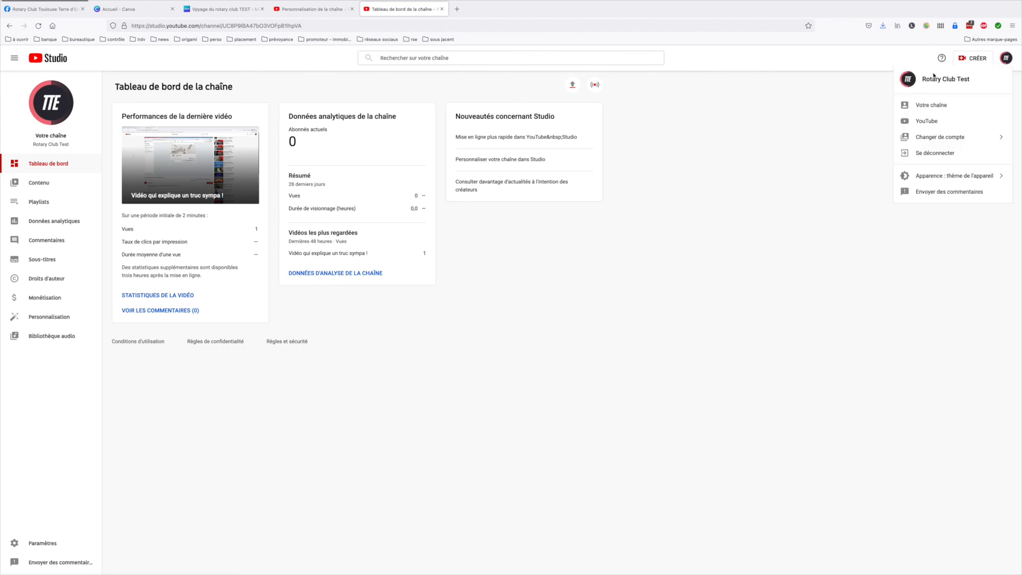
left_click(931, 109)
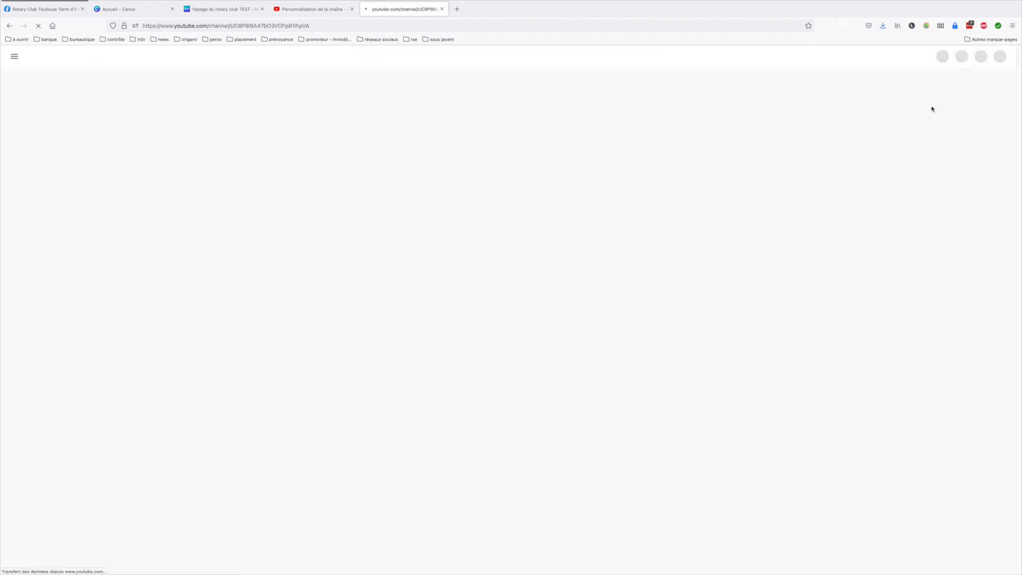